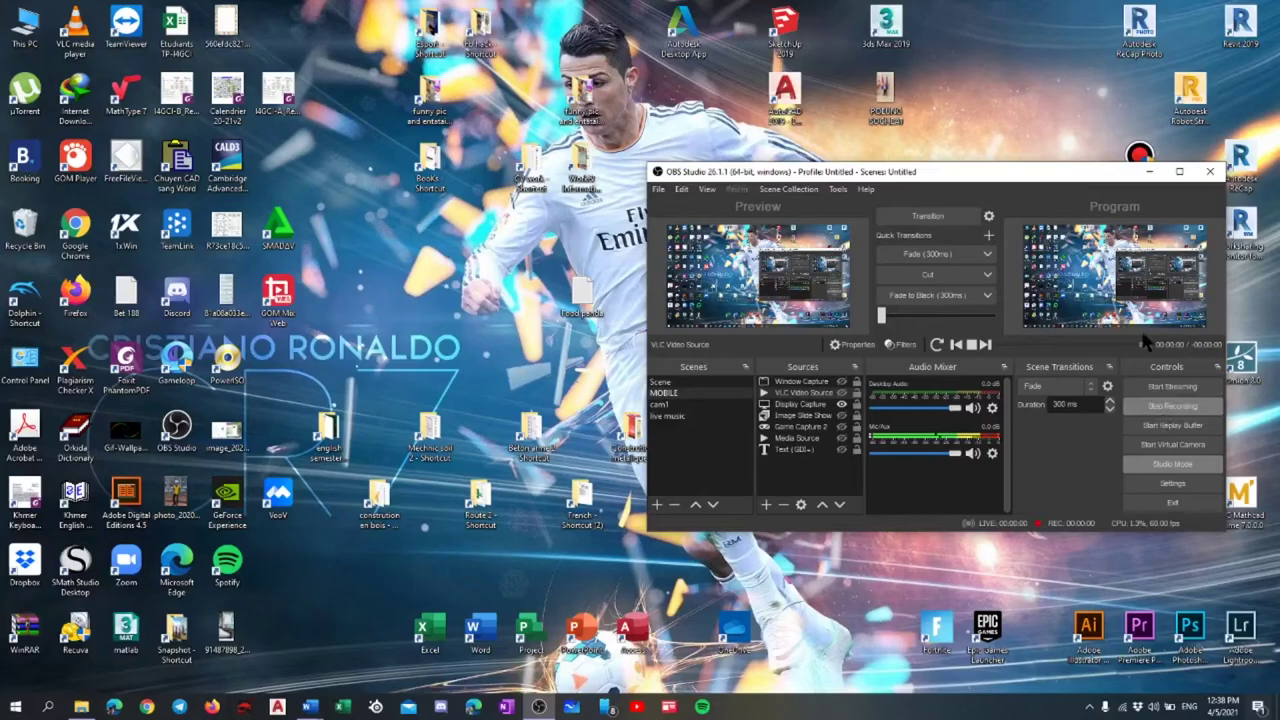
- Minimise the OBS Studio window so the Windows desktop is visible
click(1150, 171)
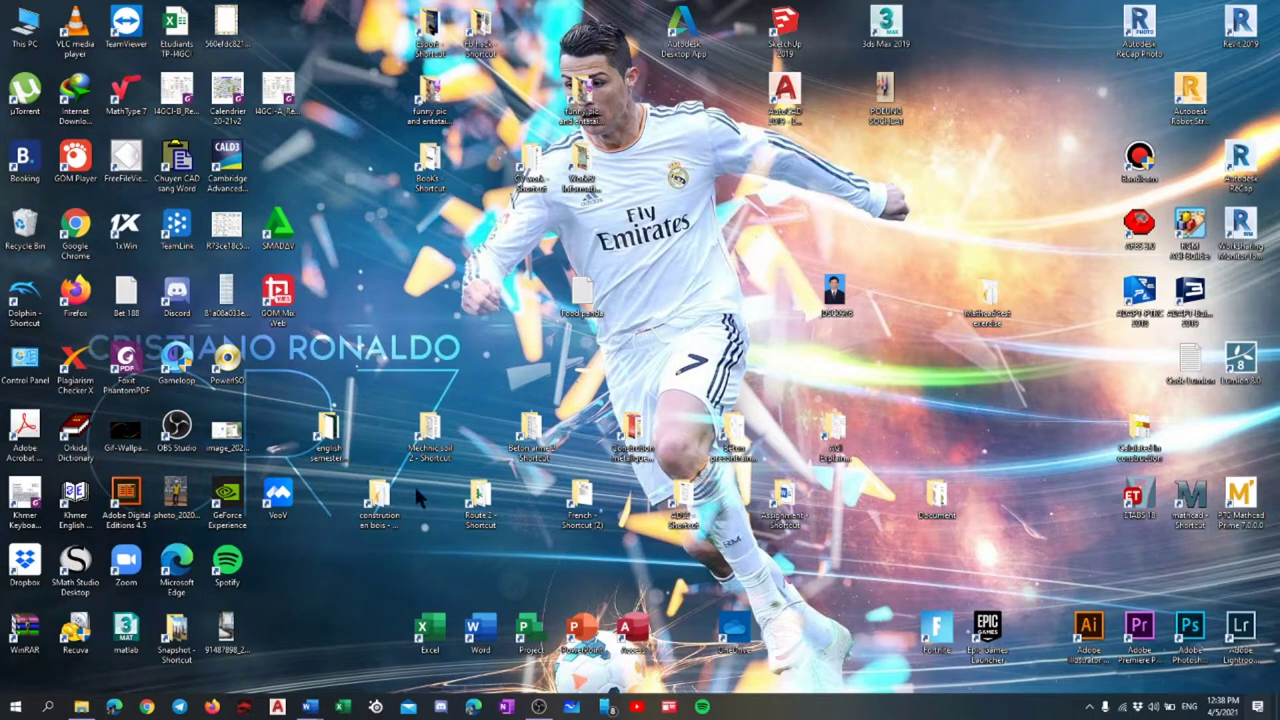
- In the Program install folder, extract the MathType RAR archive with Extract Here
click(82, 707)
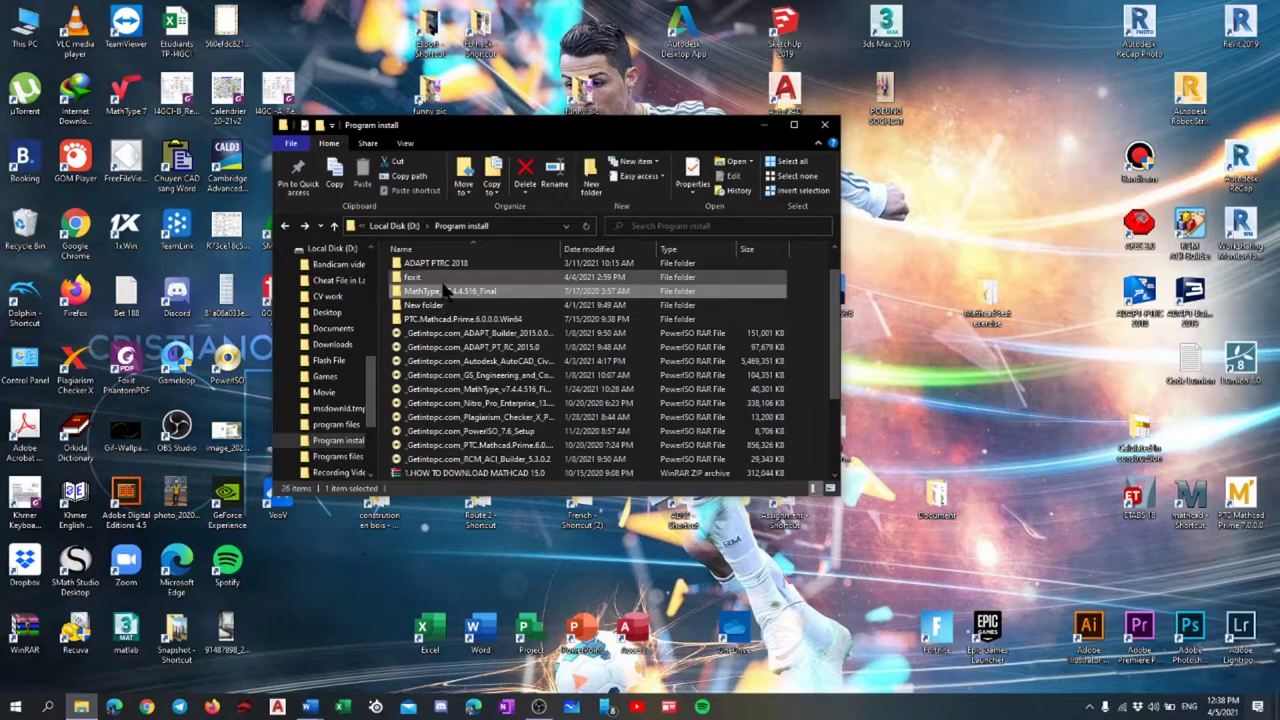
scroll(476, 330, down, 2)
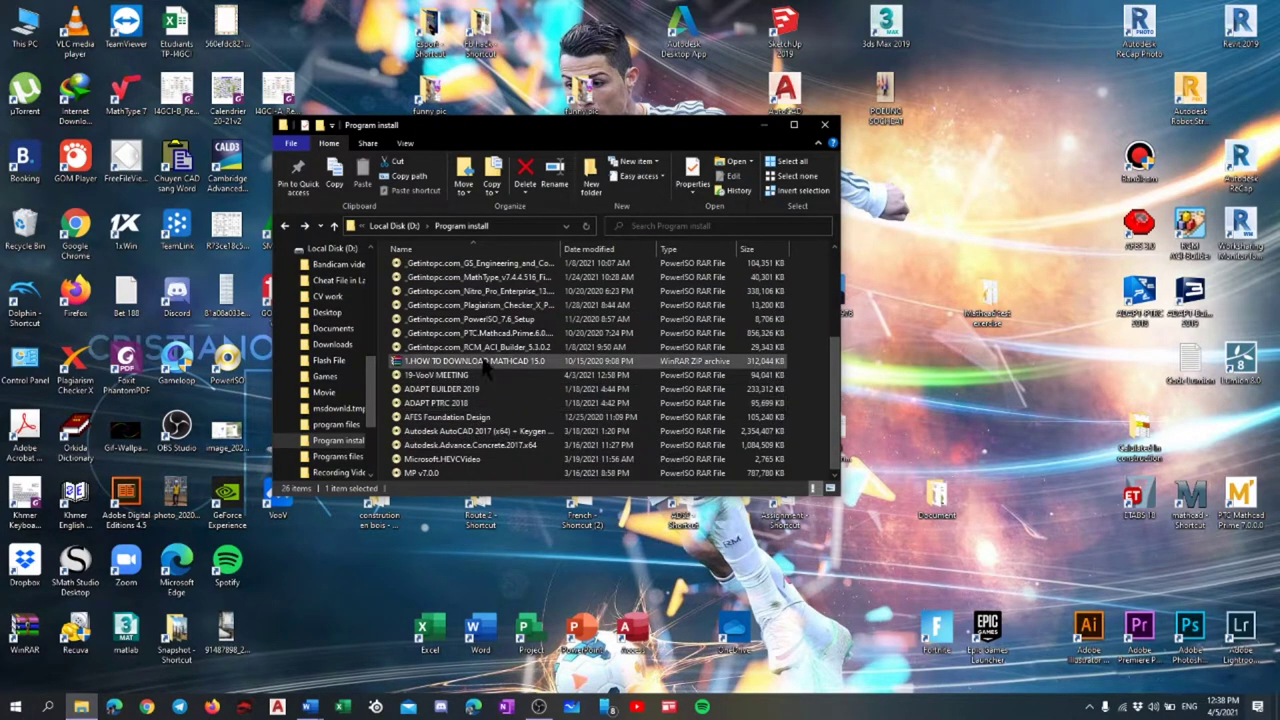
click(452, 310)
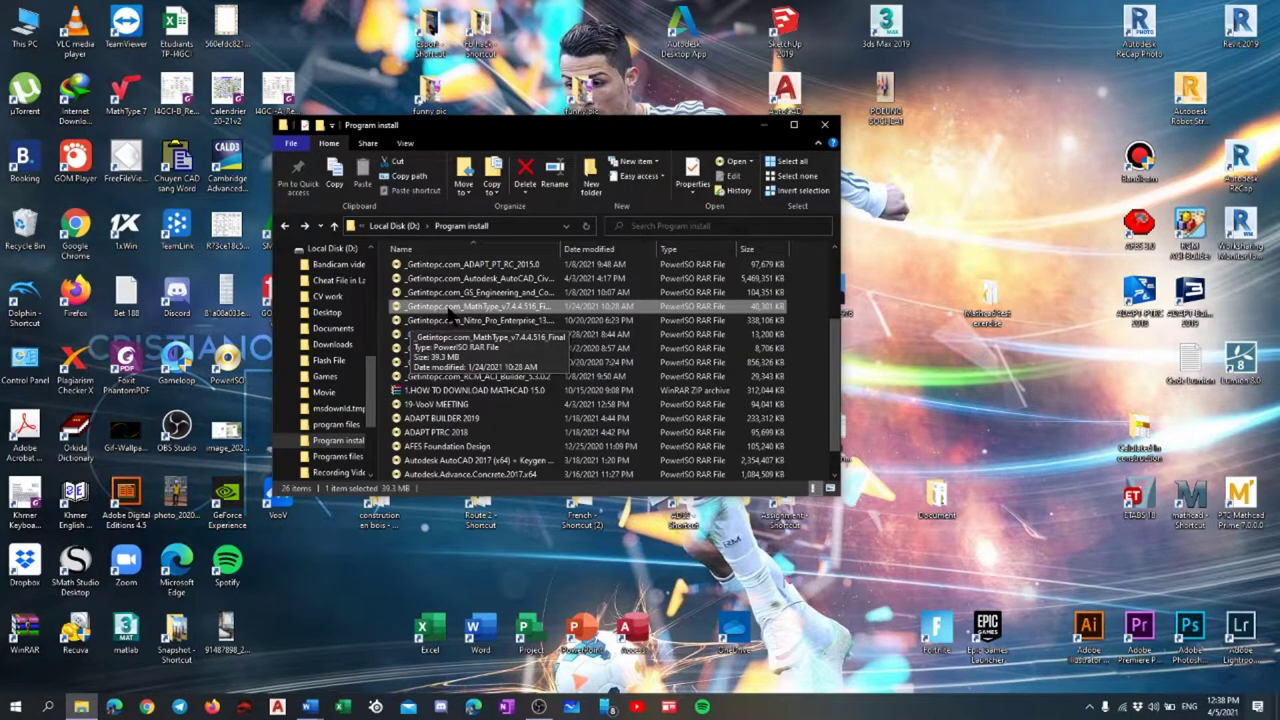
scroll(450, 330, up, 3)
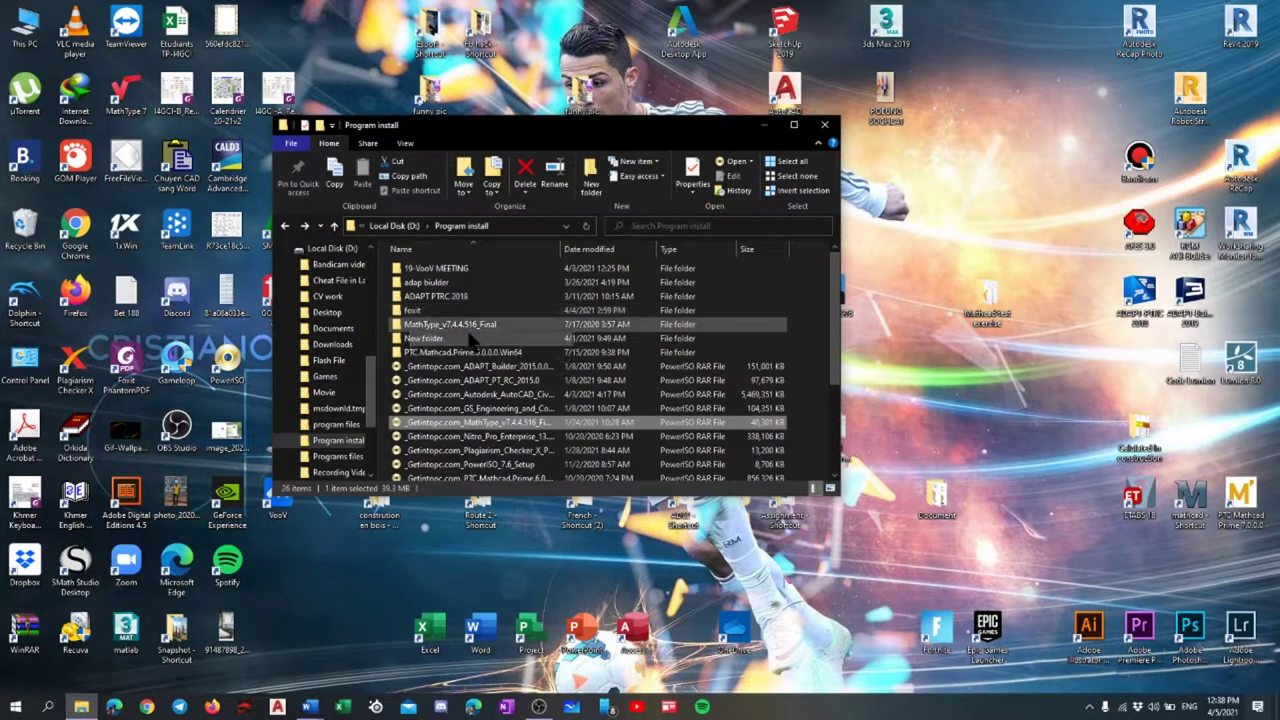
right_click(488, 423)
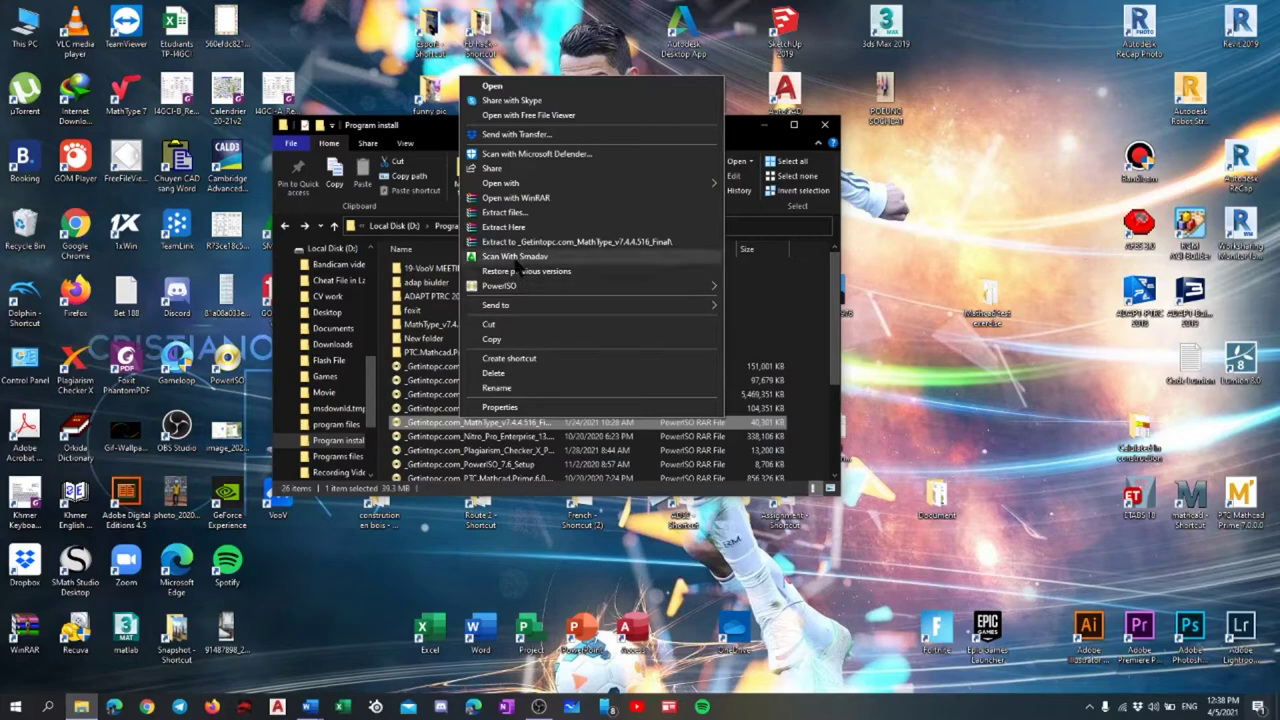
click(514, 228)
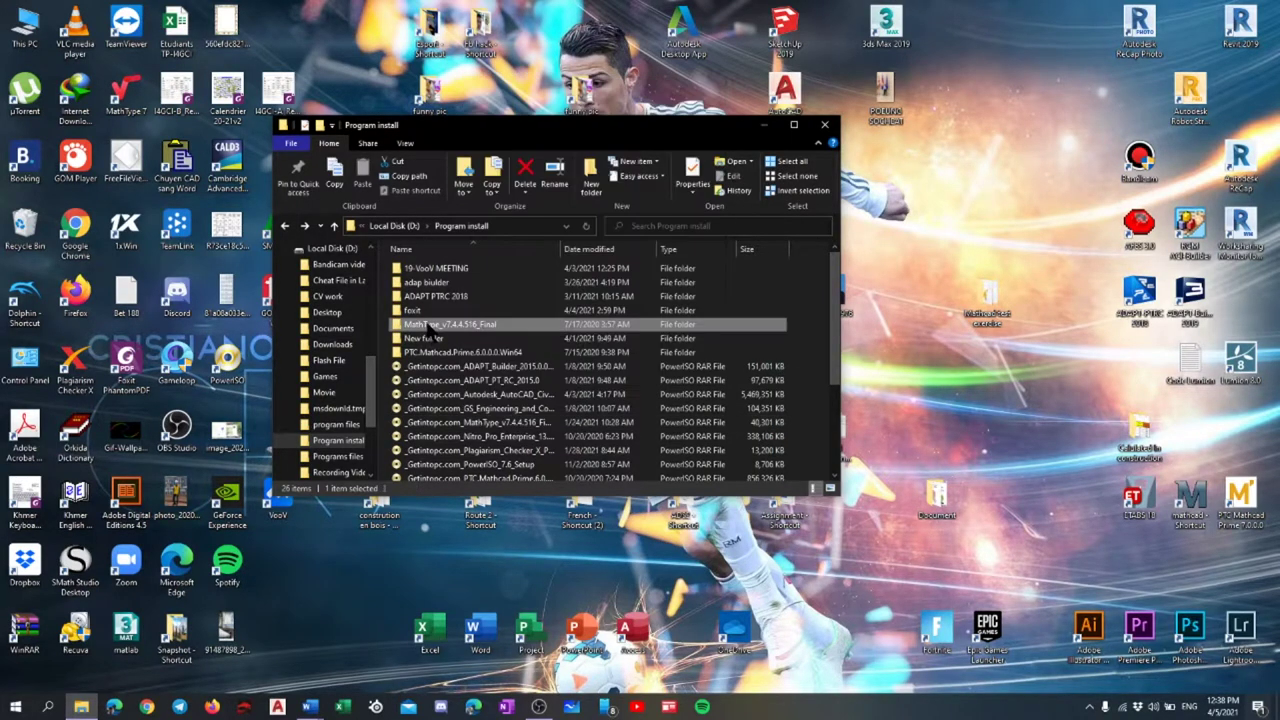
- Open the extracted MathType_v7.4.4.516_Final folder, then minimise File Explorer
double_click(430, 326)
double_click(457, 270)
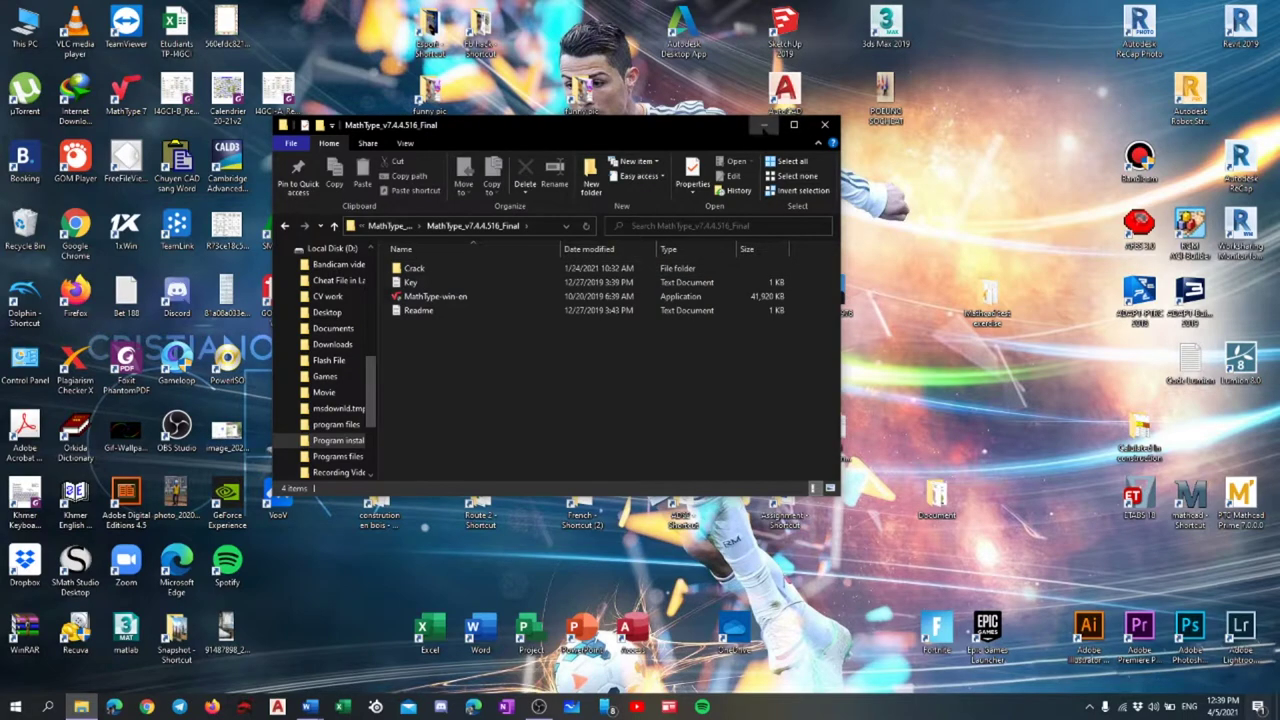
click(765, 125)
- Bring the blank Word document forward and look through its MathType, File and Home tabs
mouse_move(309, 707)
click(346, 646)
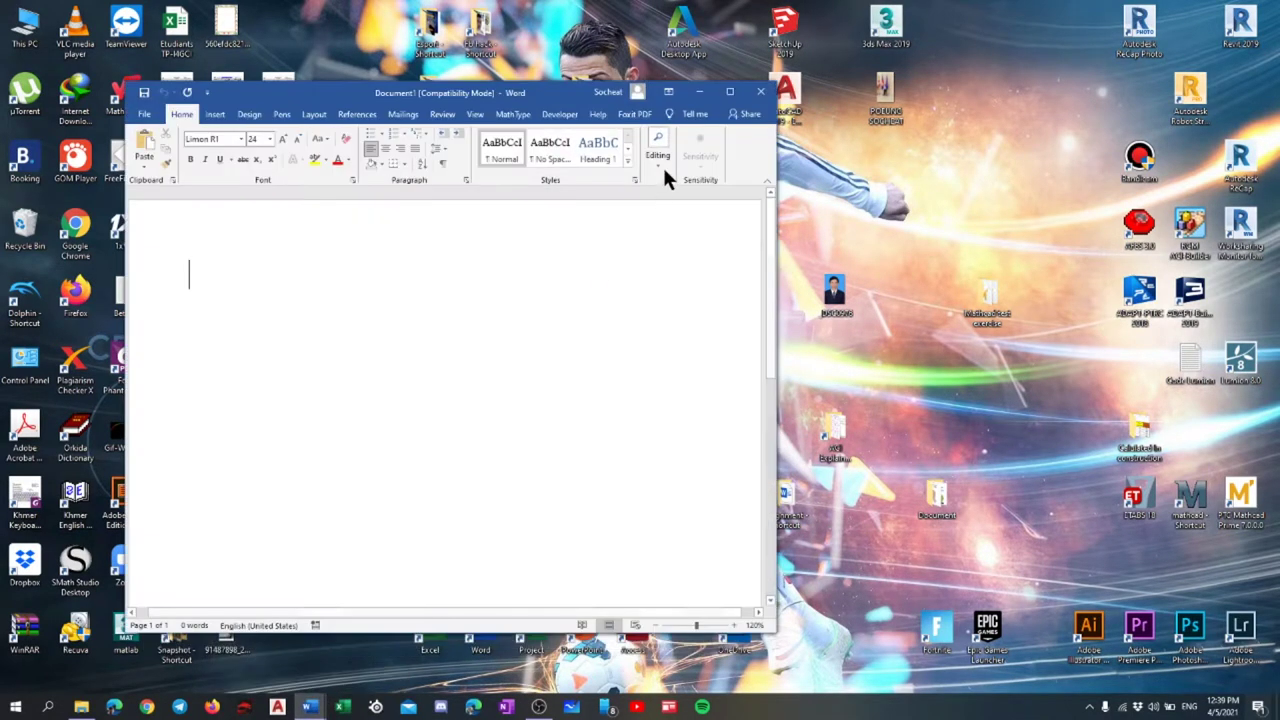
click(512, 114)
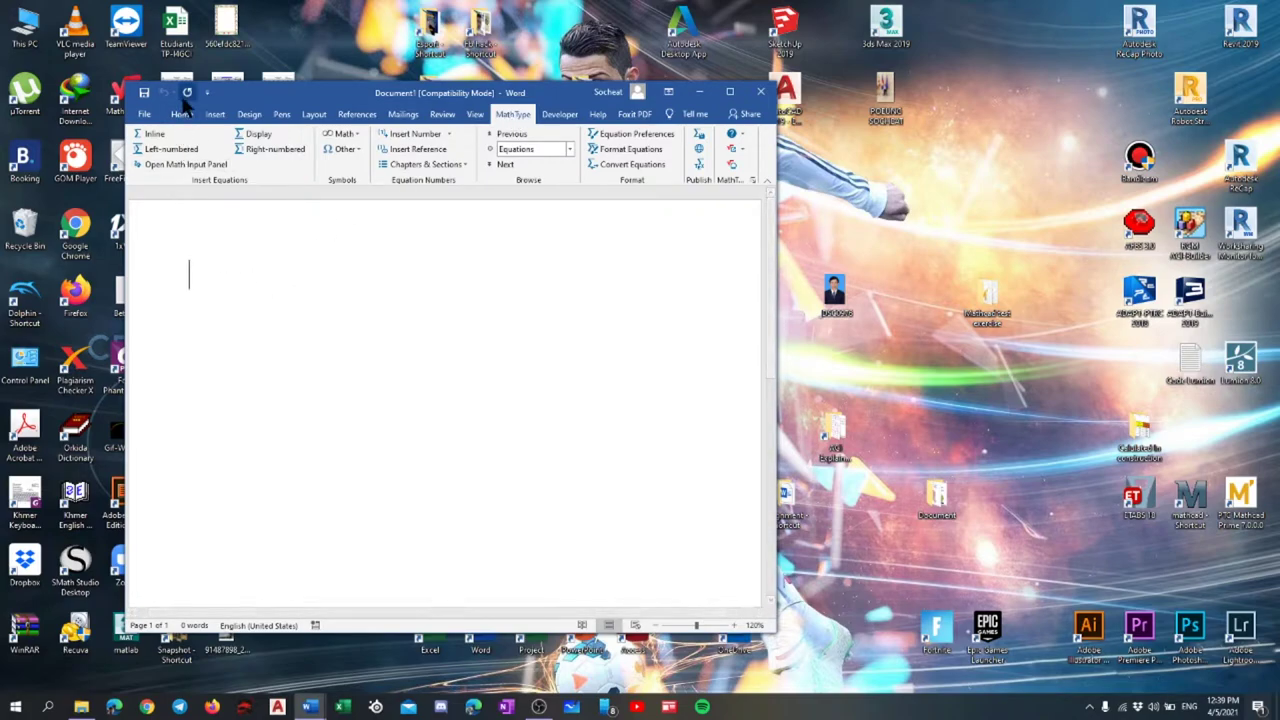
click(144, 114)
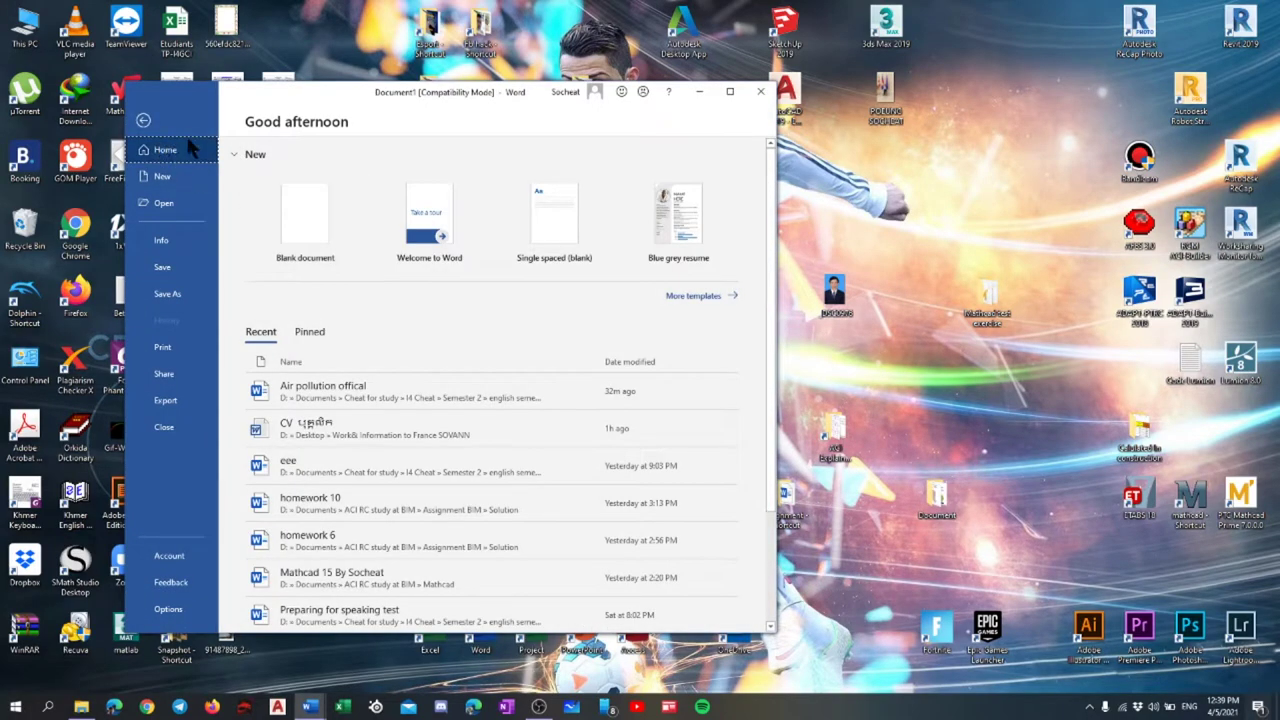
click(143, 120)
click(180, 114)
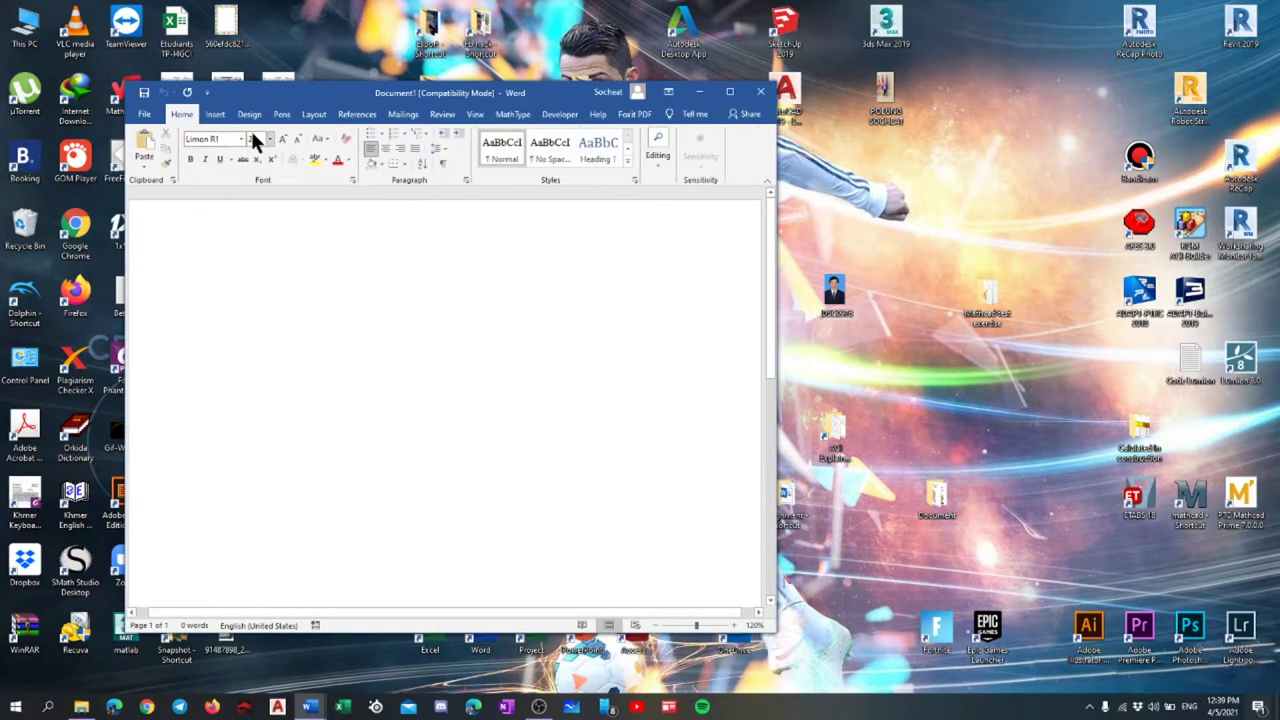
- Set the font to Times New Roman, size 12, and type 'Sdasdjsadsan'
click(241, 139)
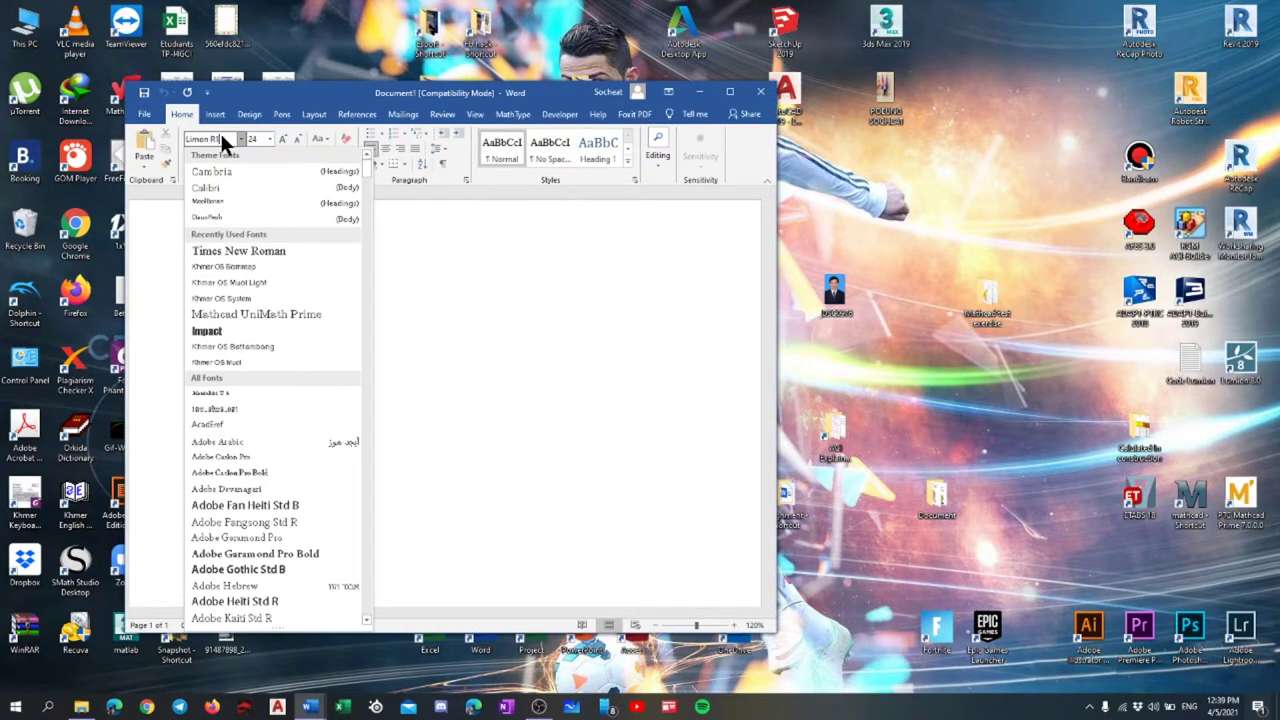
text(t)
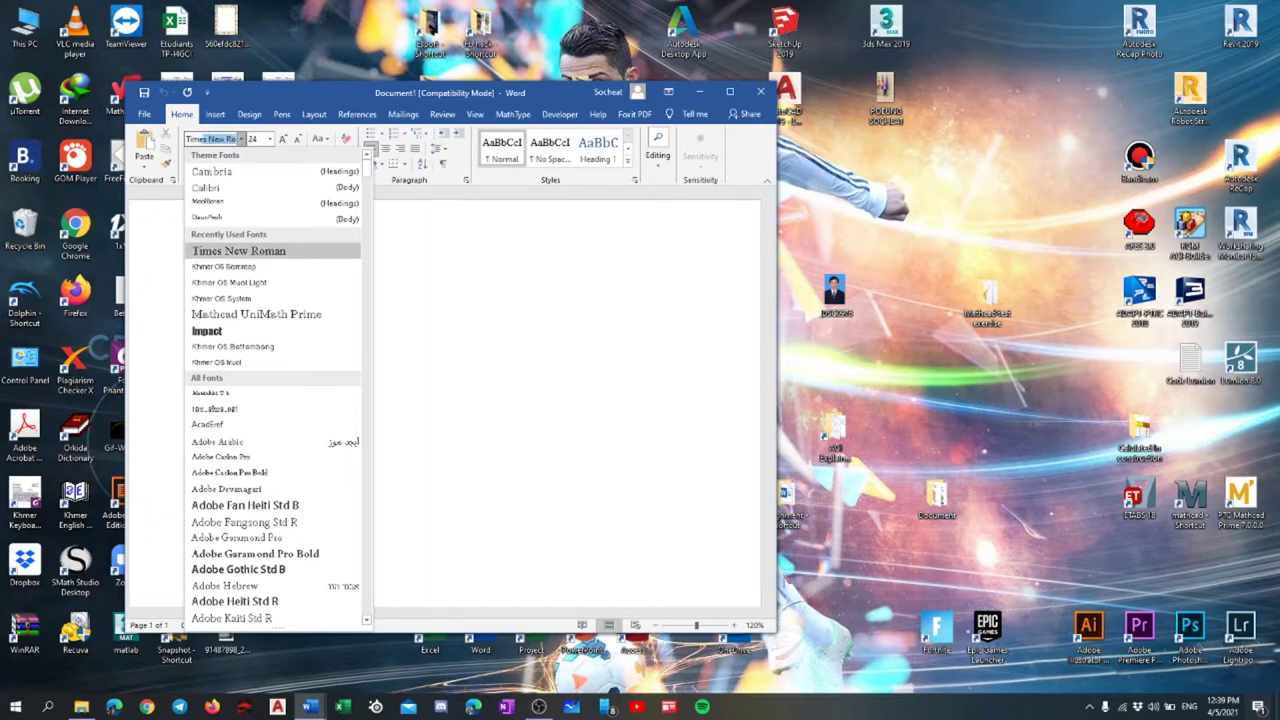
key(Return)
click(268, 139)
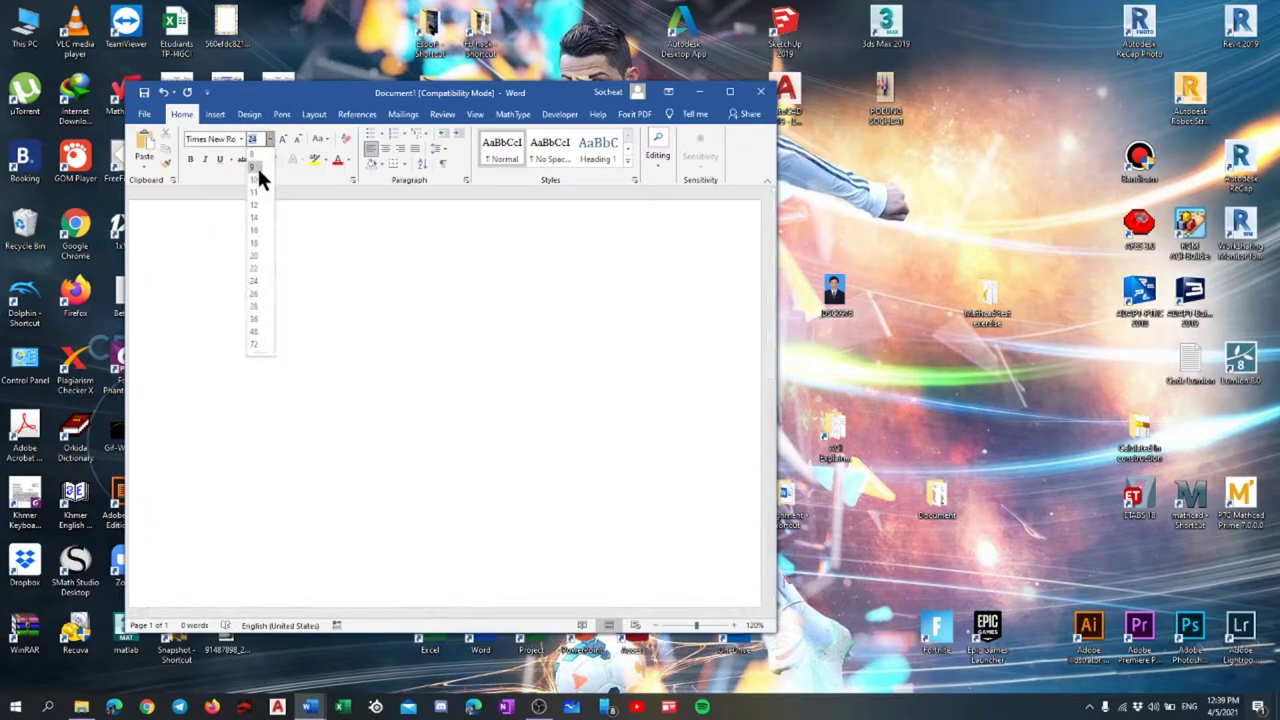
click(256, 205)
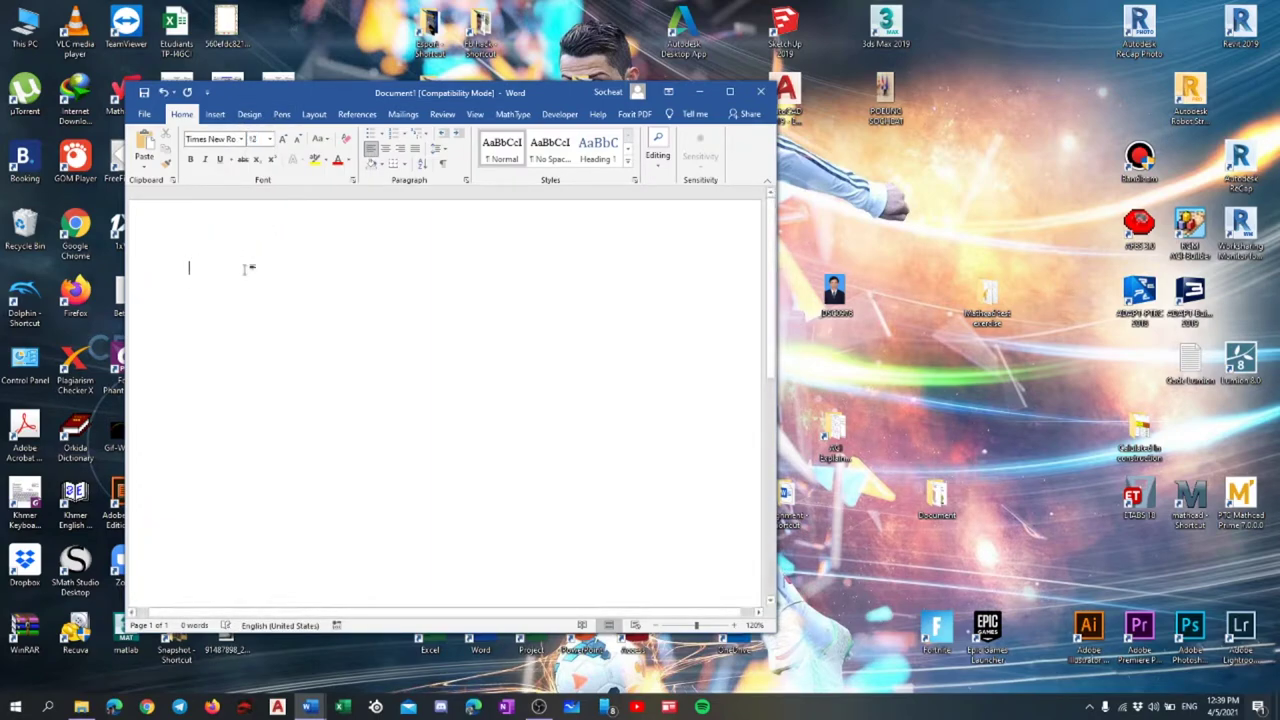
text(S)
text(dasdjsadsan)
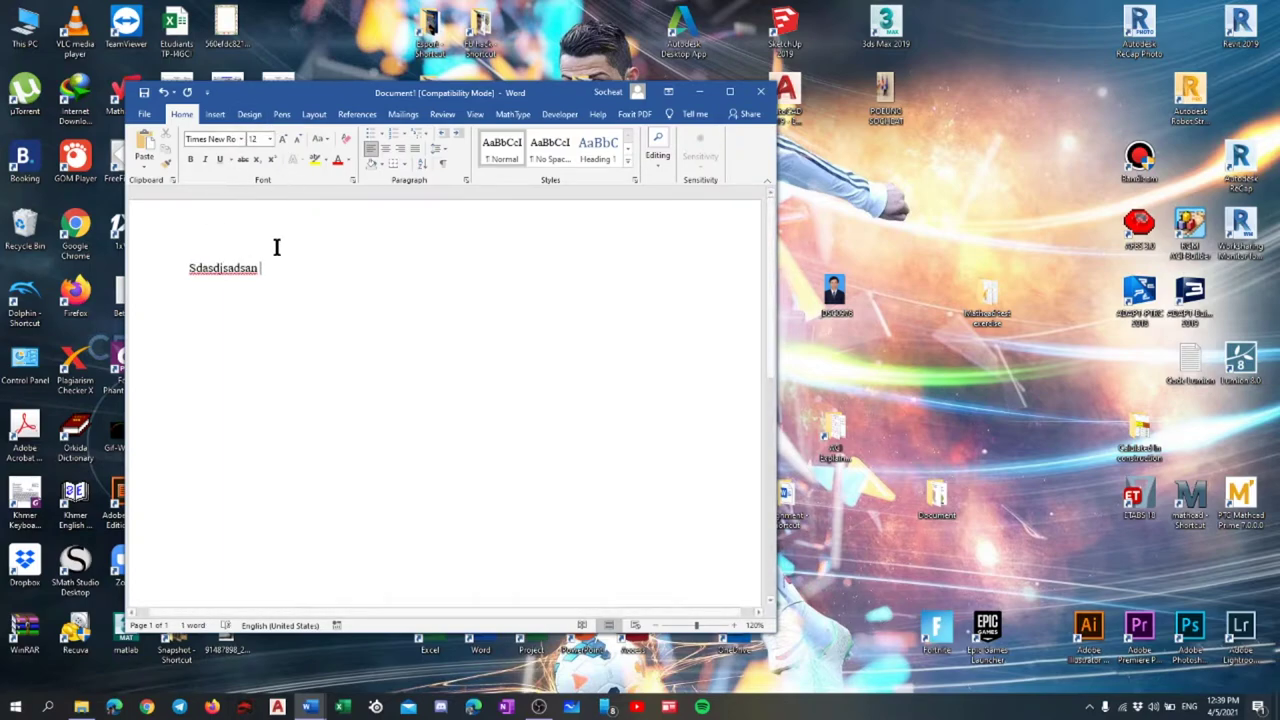
click(512, 114)
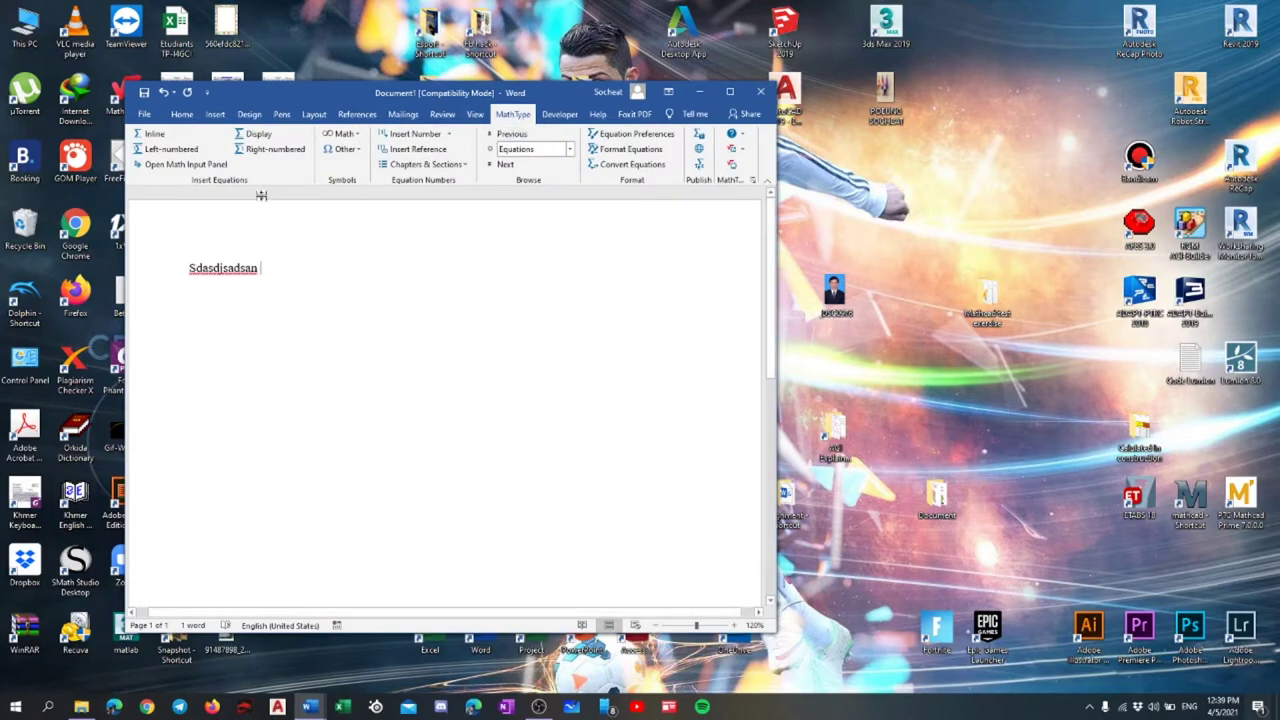
- Start a new inline MathType equation, insert a stacked fraction, then delete it
click(147, 133)
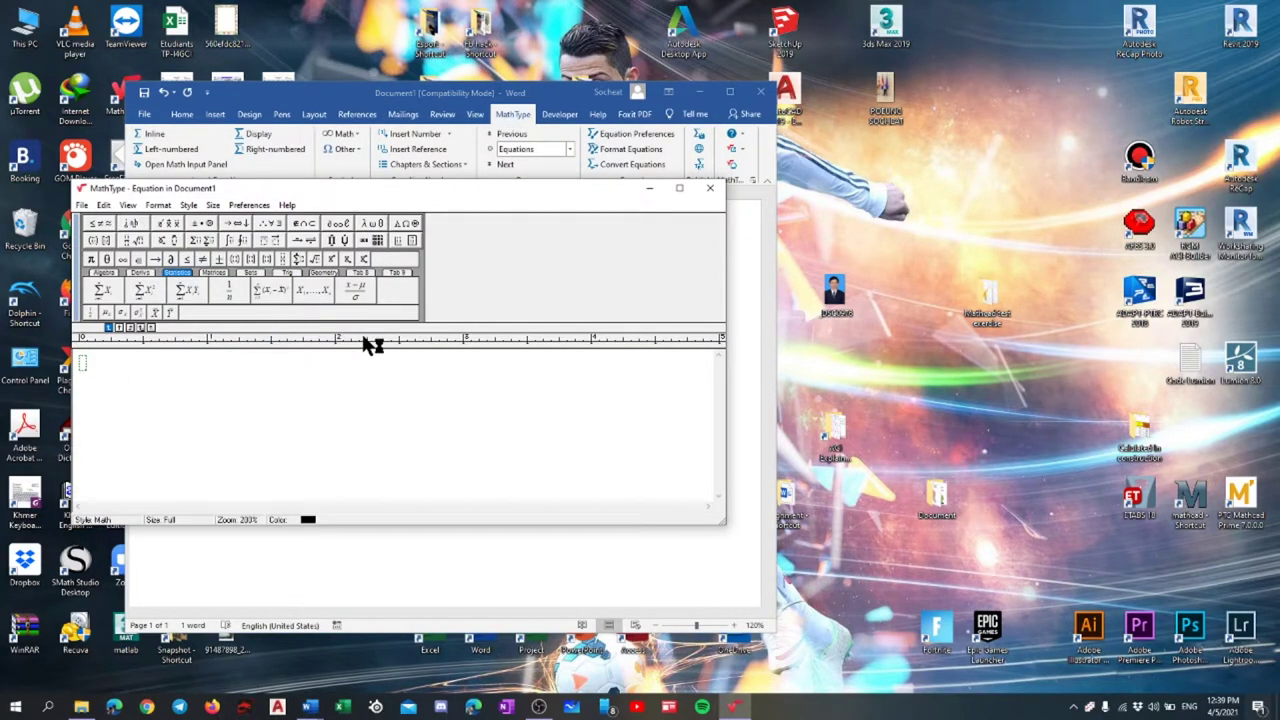
click(138, 241)
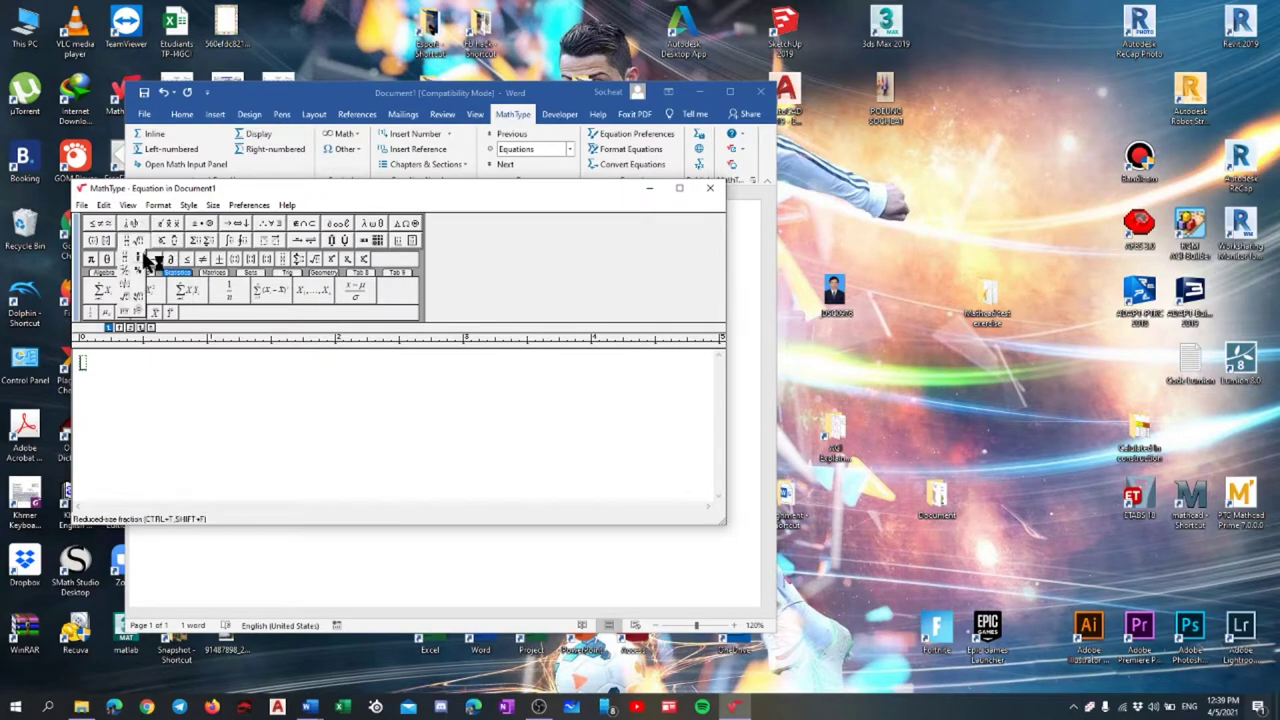
click(128, 261)
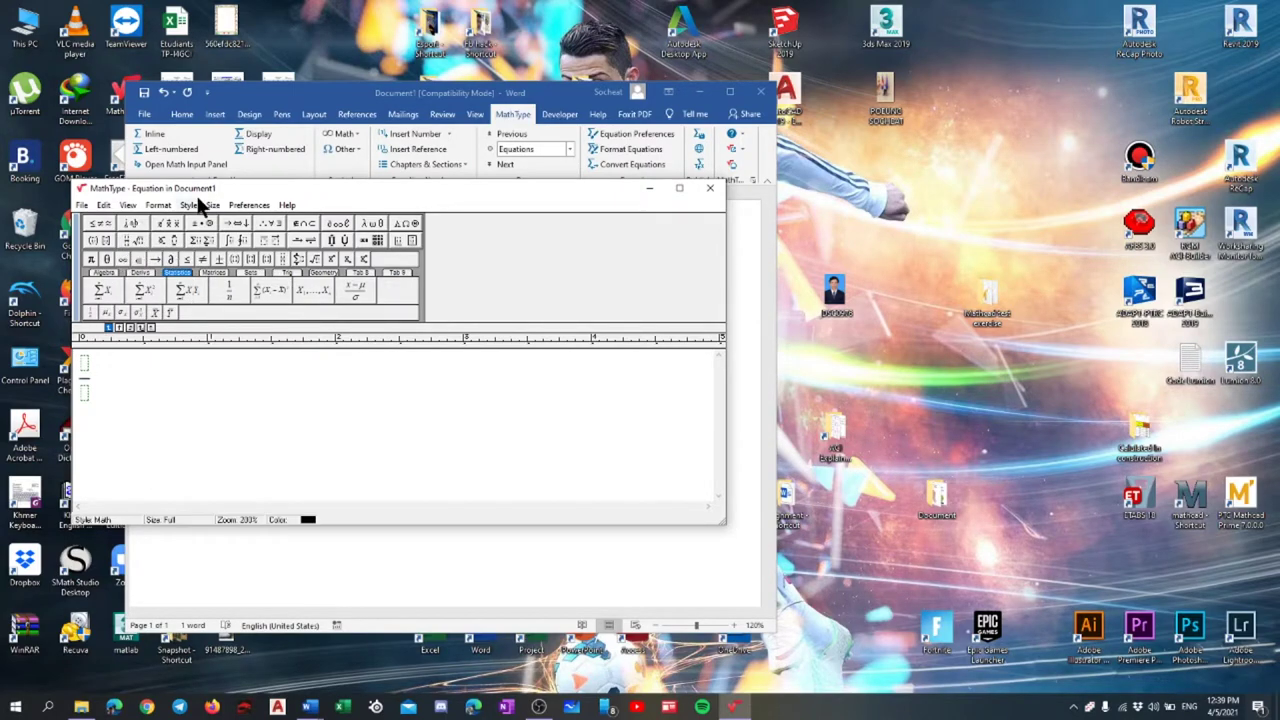
drag(117, 409, 80, 360)
key(Delete)
- Insert a slash-style fraction template, then browse the Greek and Algebra palettes
click(123, 239)
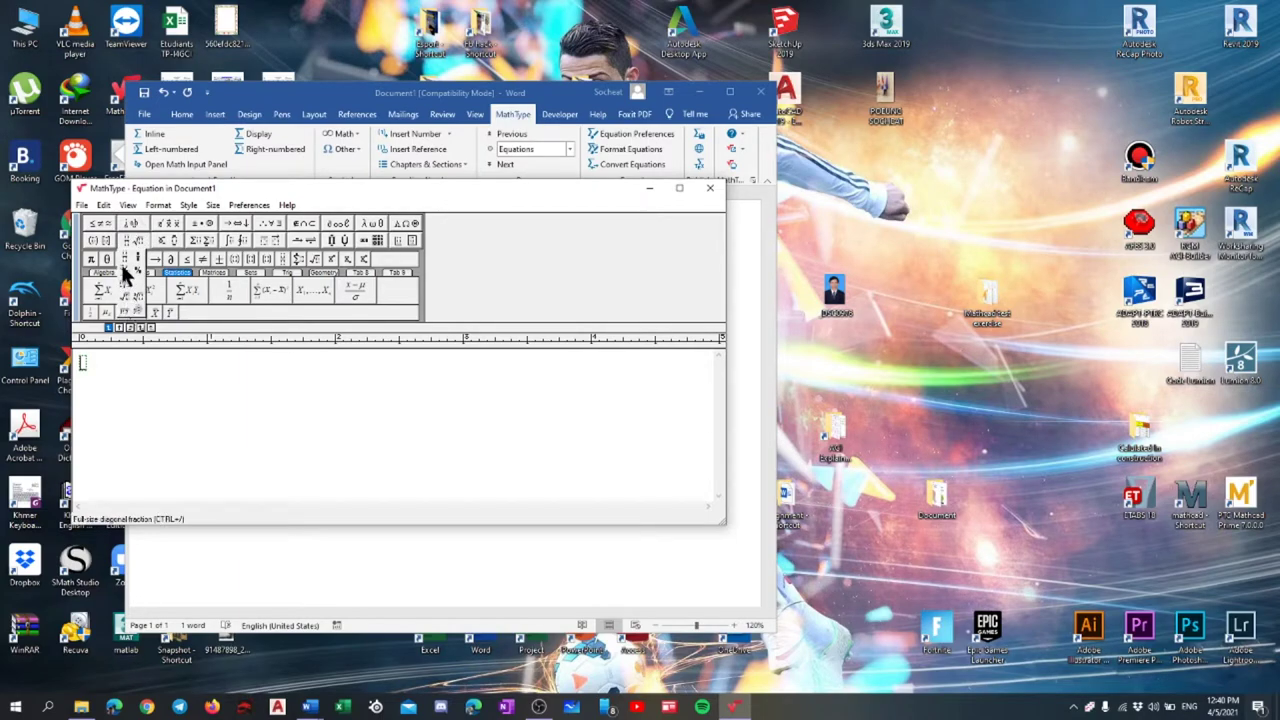
click(129, 271)
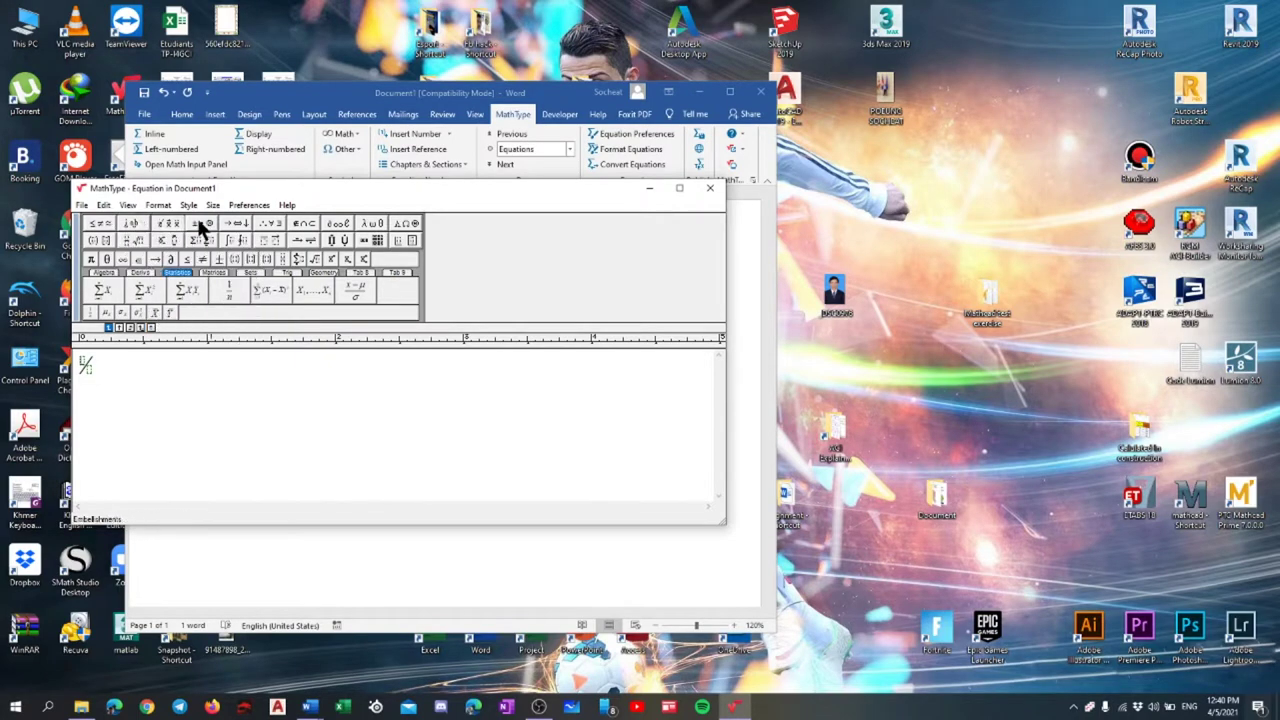
click(370, 222)
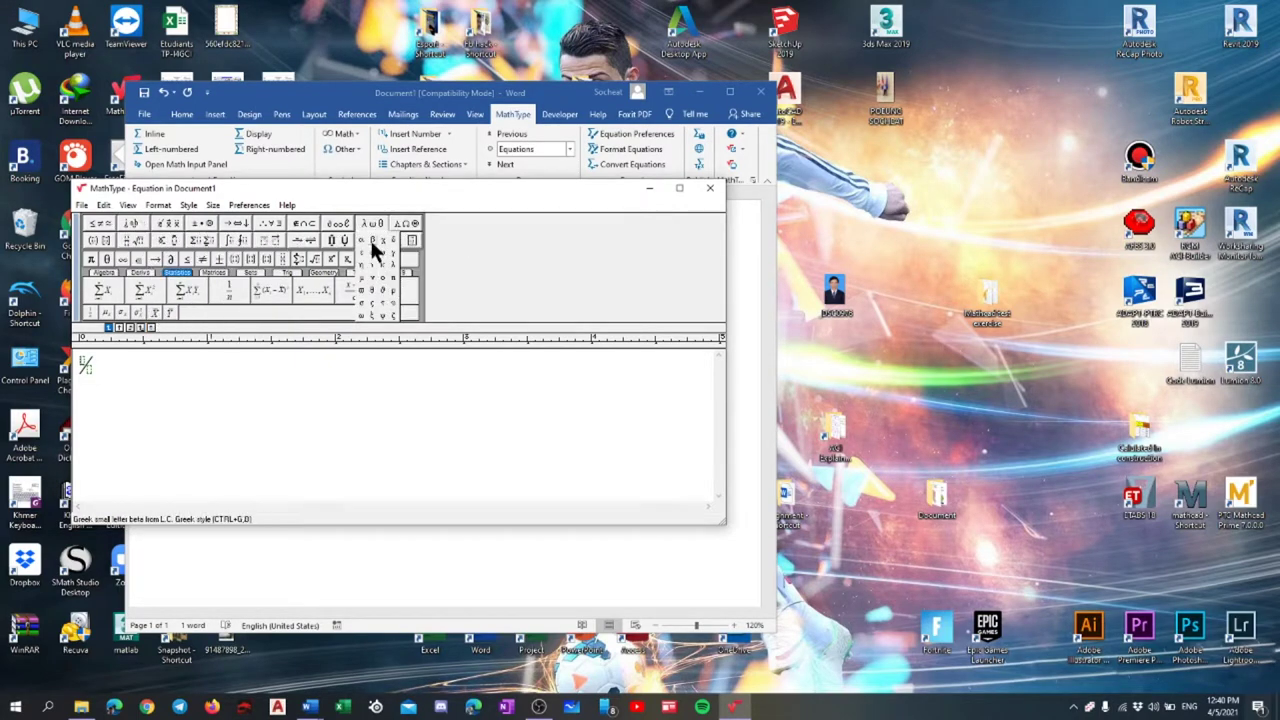
click(396, 272)
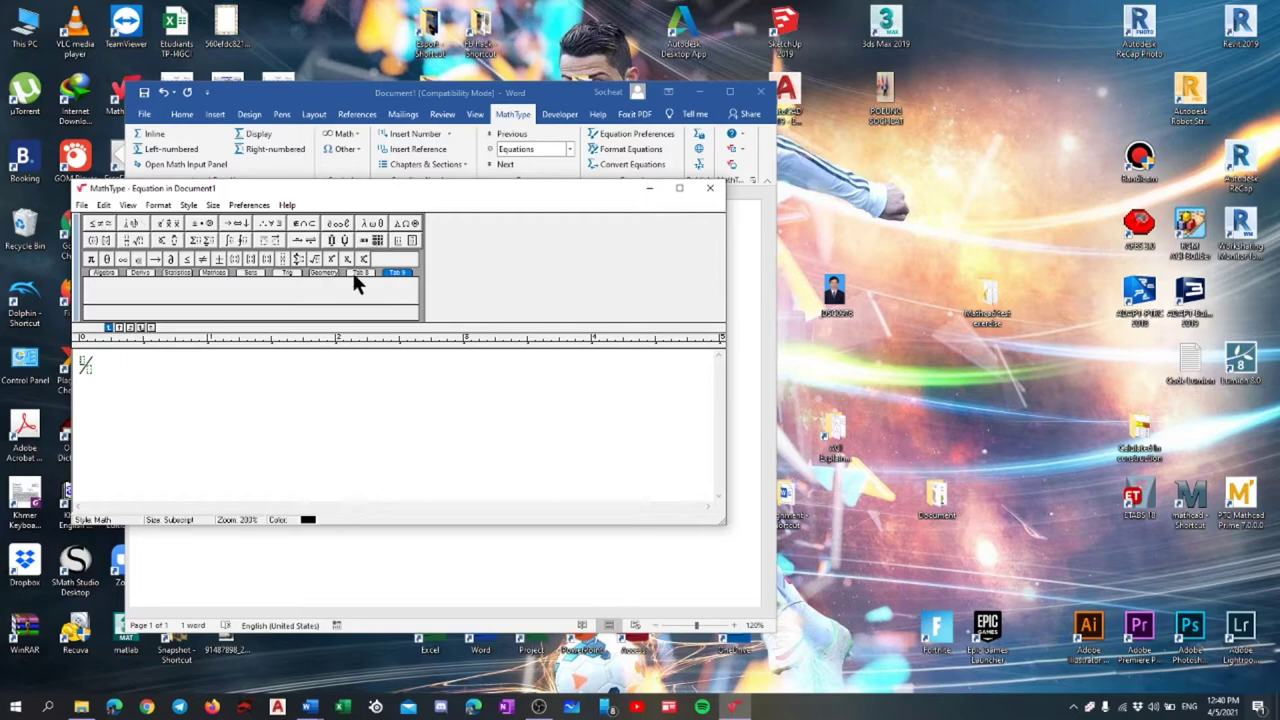
click(108, 273)
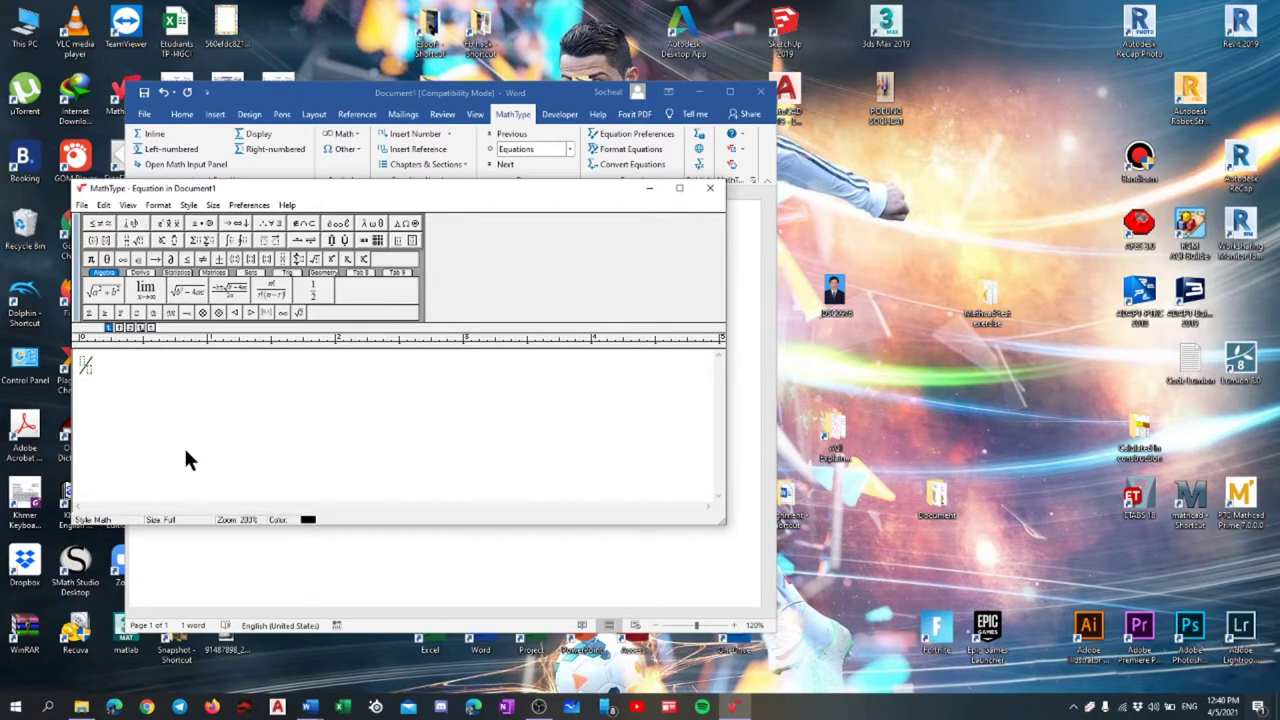
- Type 'sdsad23asd5 +' into the equation, removing stray K characters and an empty superscript
text(sdsad23asd)
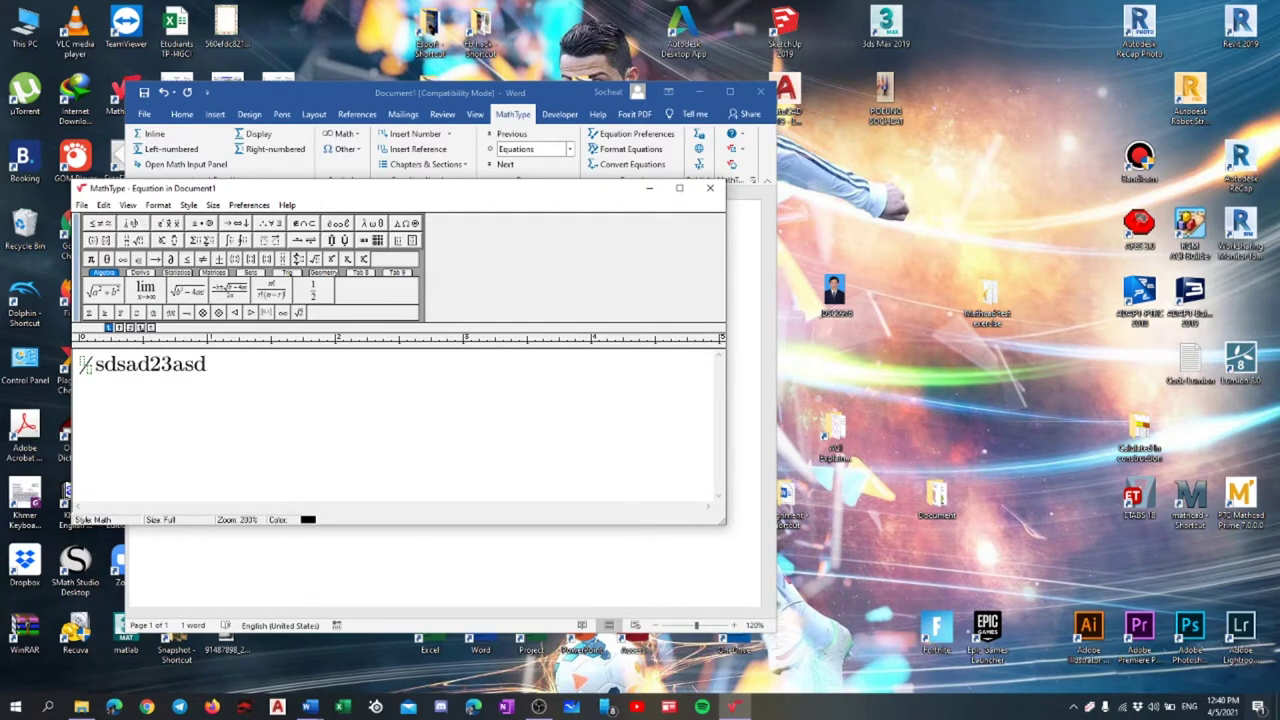
text(5 )
text(+)
key(ctrl+k)
text(K)
key(BackSpace)
text(K)
key(BackSpace)
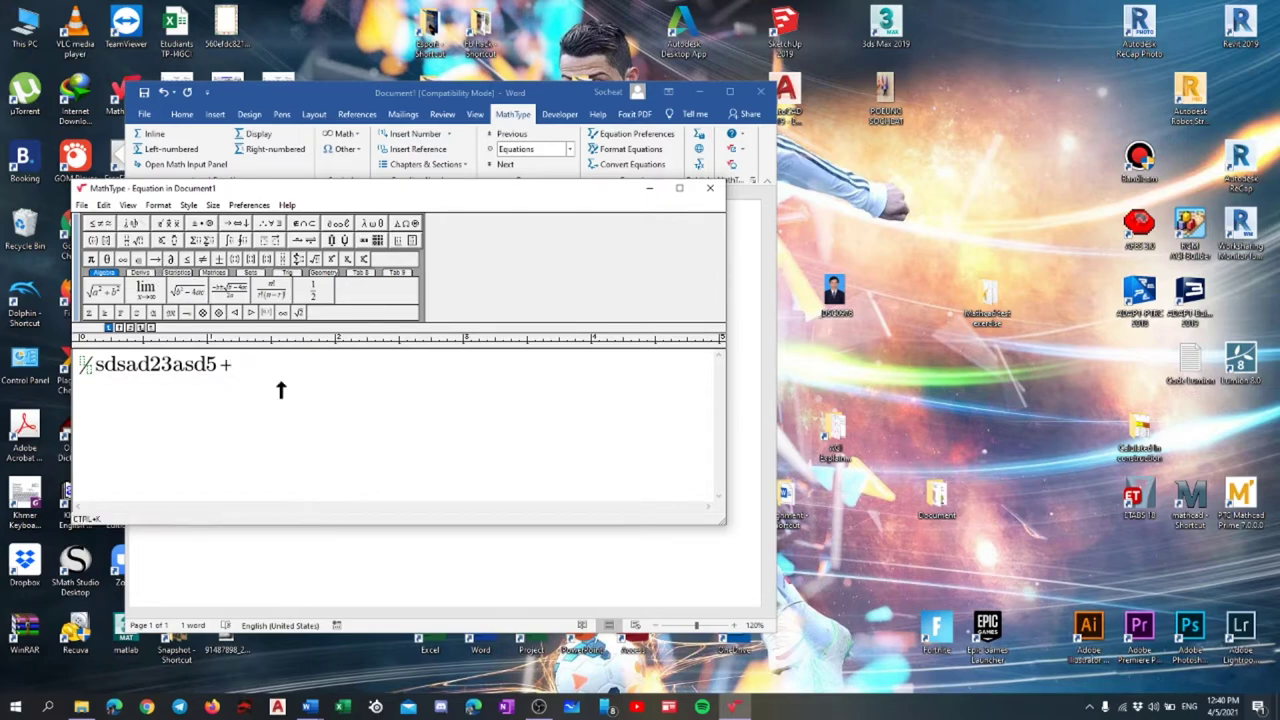
key(ctrl+h)
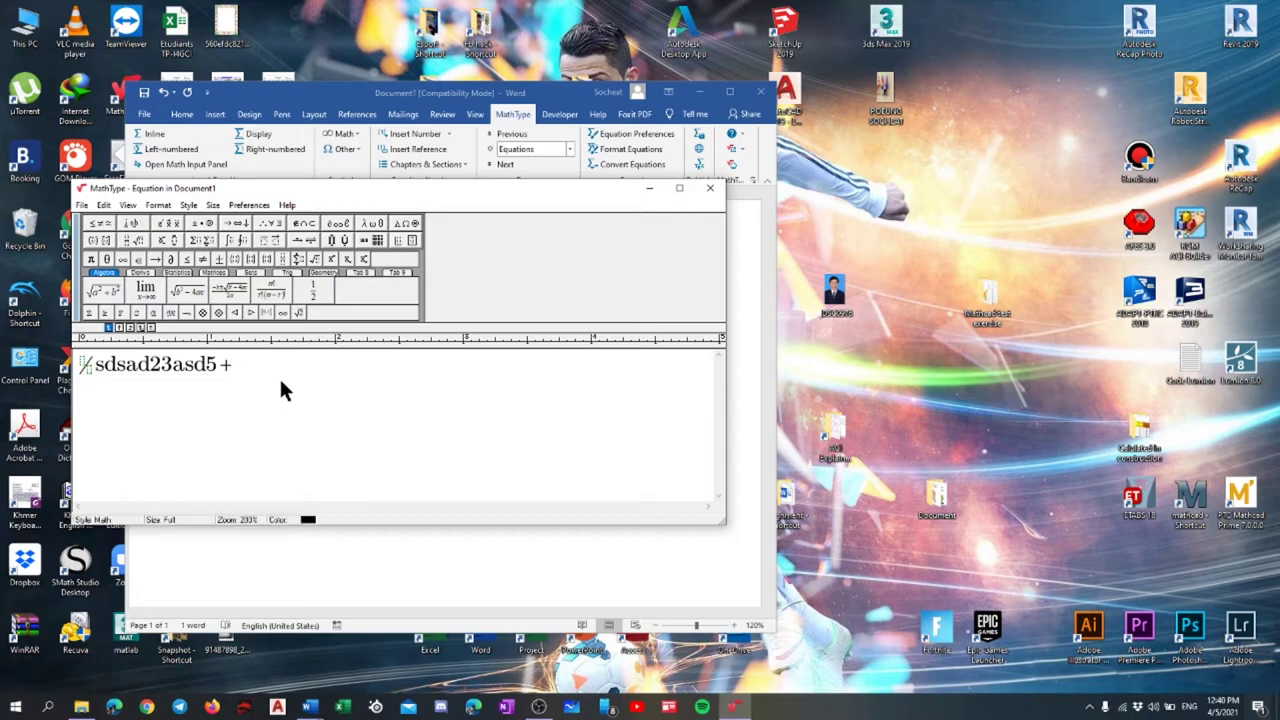
- Add 6 with exponent 4, a plus sign, and a summation template with upper and lower limits
text(6)
key(ctrl+h)
text(4)
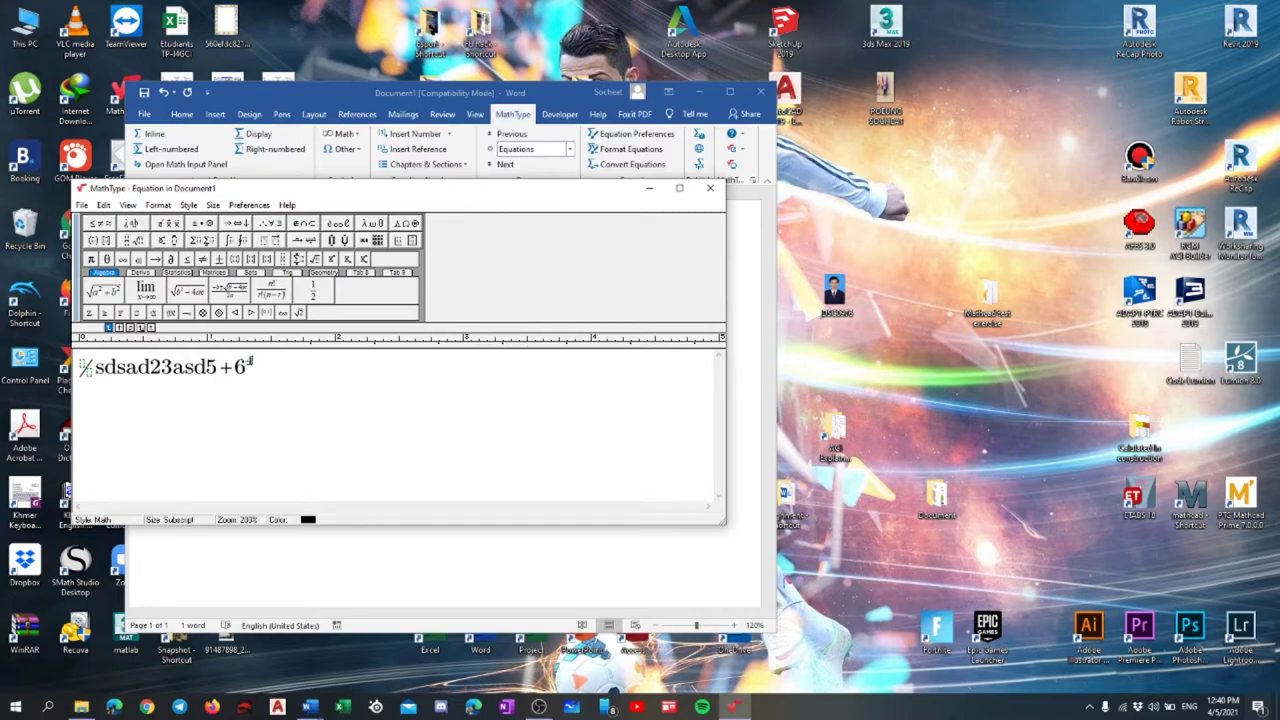
key(Right)
text(+)
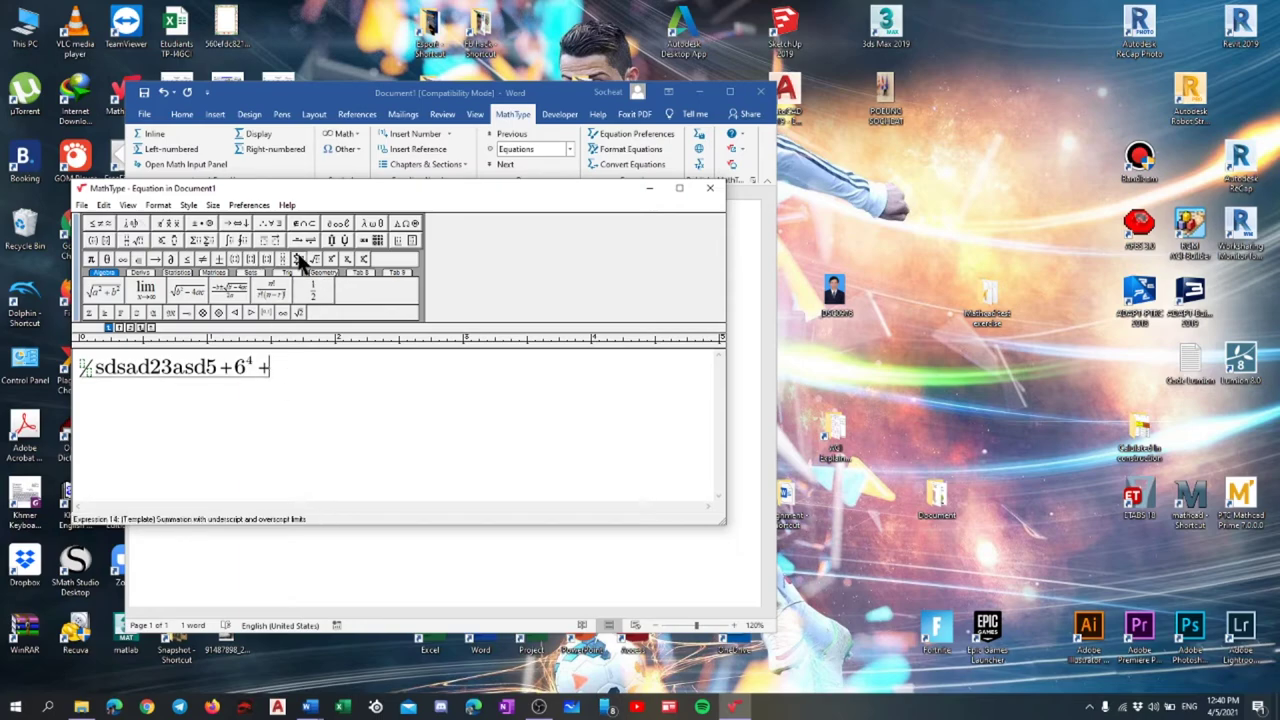
click(297, 258)
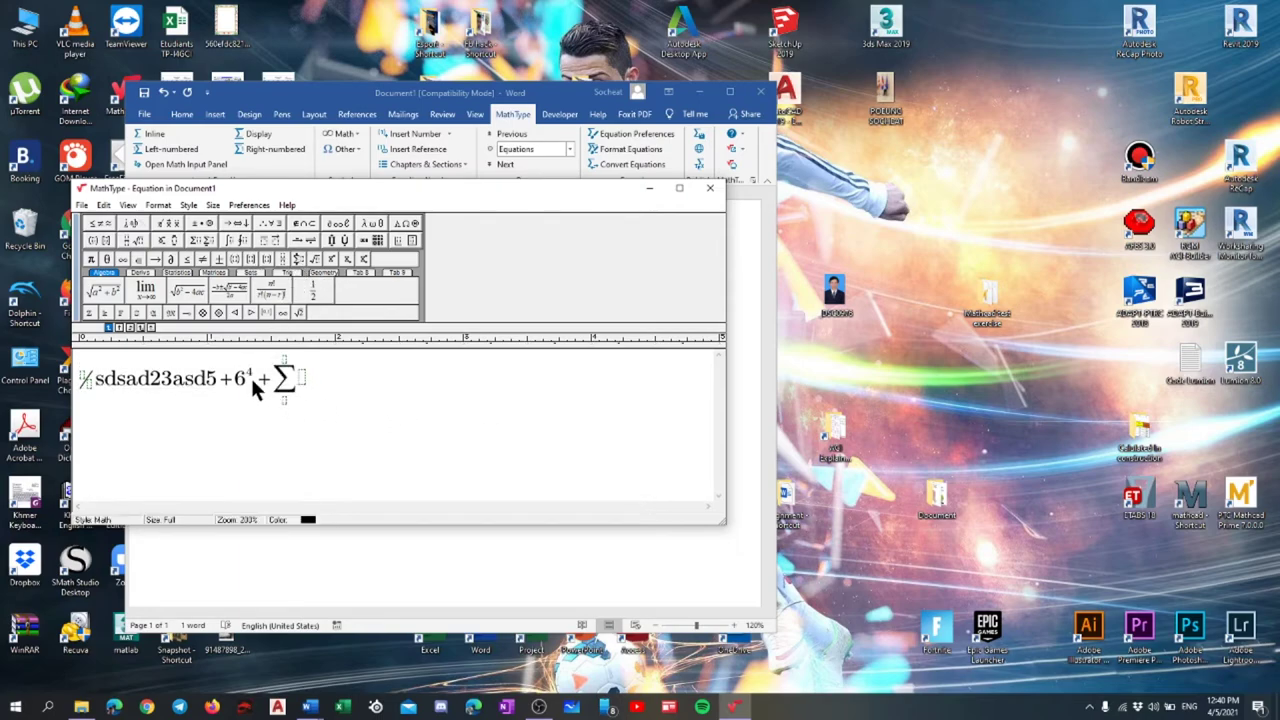
mouse_move(404, 395)
mouse_down()
mouse_move(149, 371)
mouse_move(279, 441)
mouse_up()
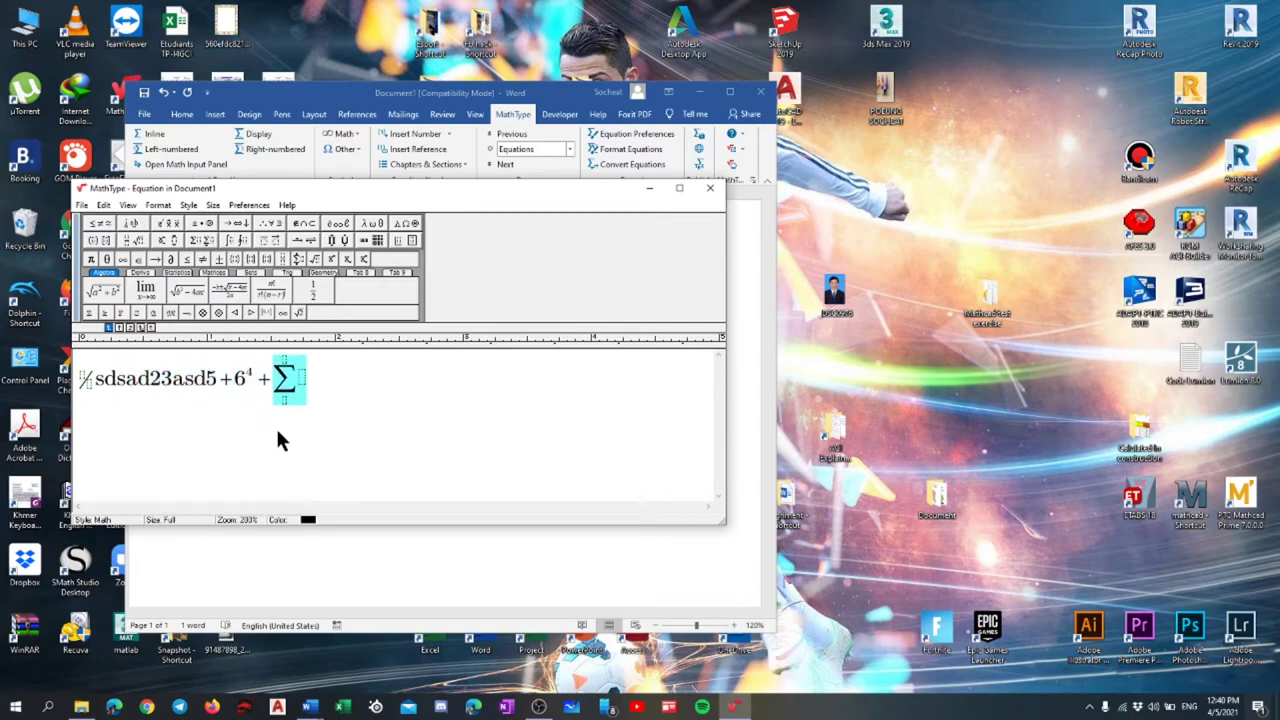
click(452, 394)
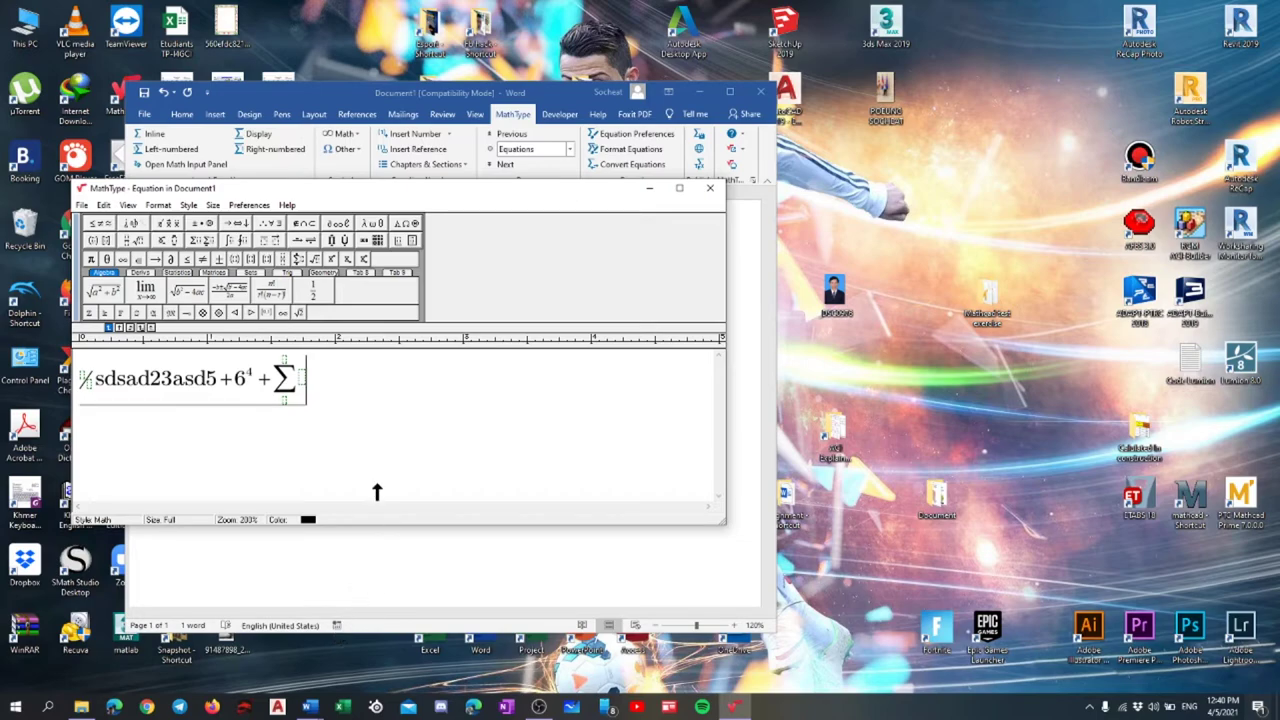
- Place the equation inline after 'Sdasdjsadsan' in Word, check it, and return to OBS Studio
click(710, 188)
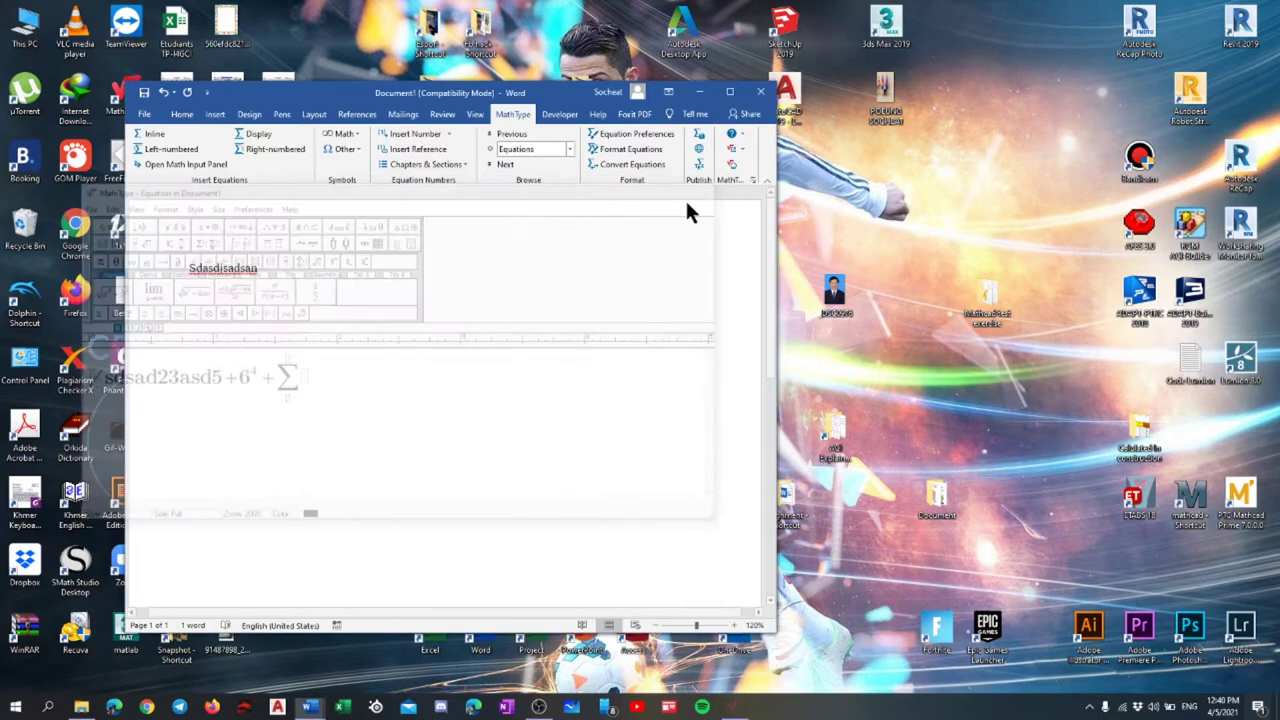
click(325, 280)
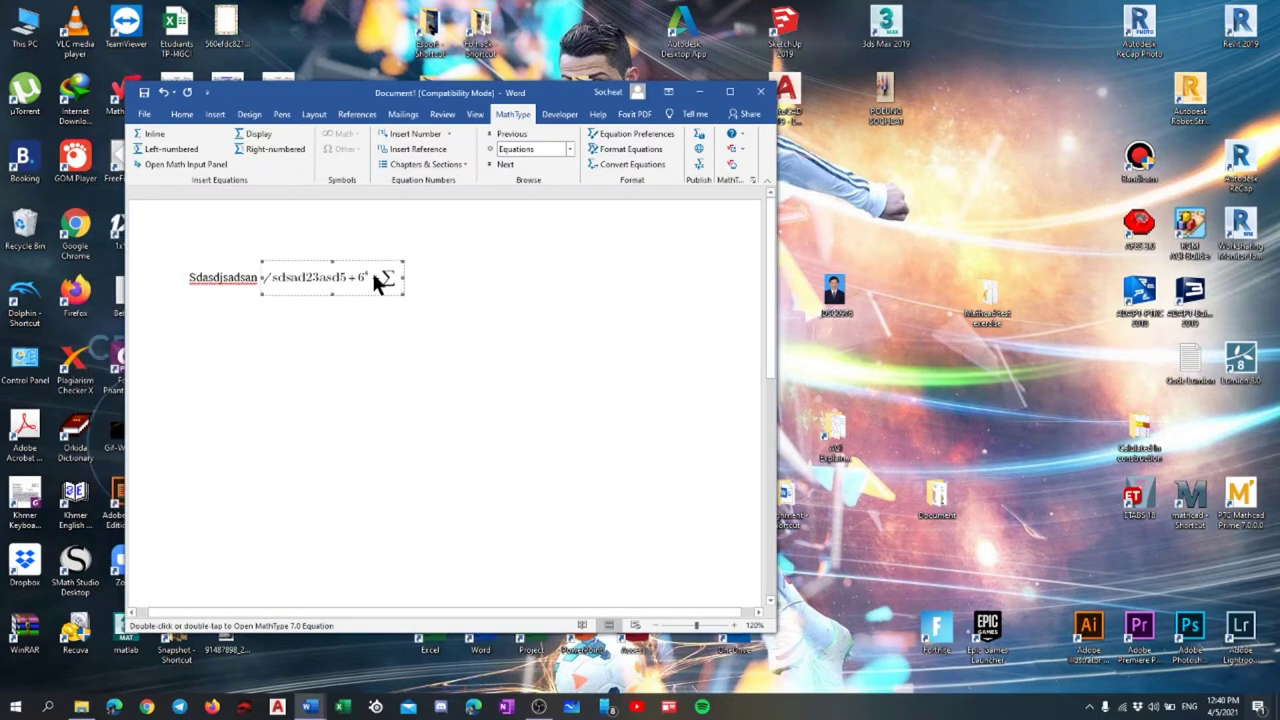
click(223, 279)
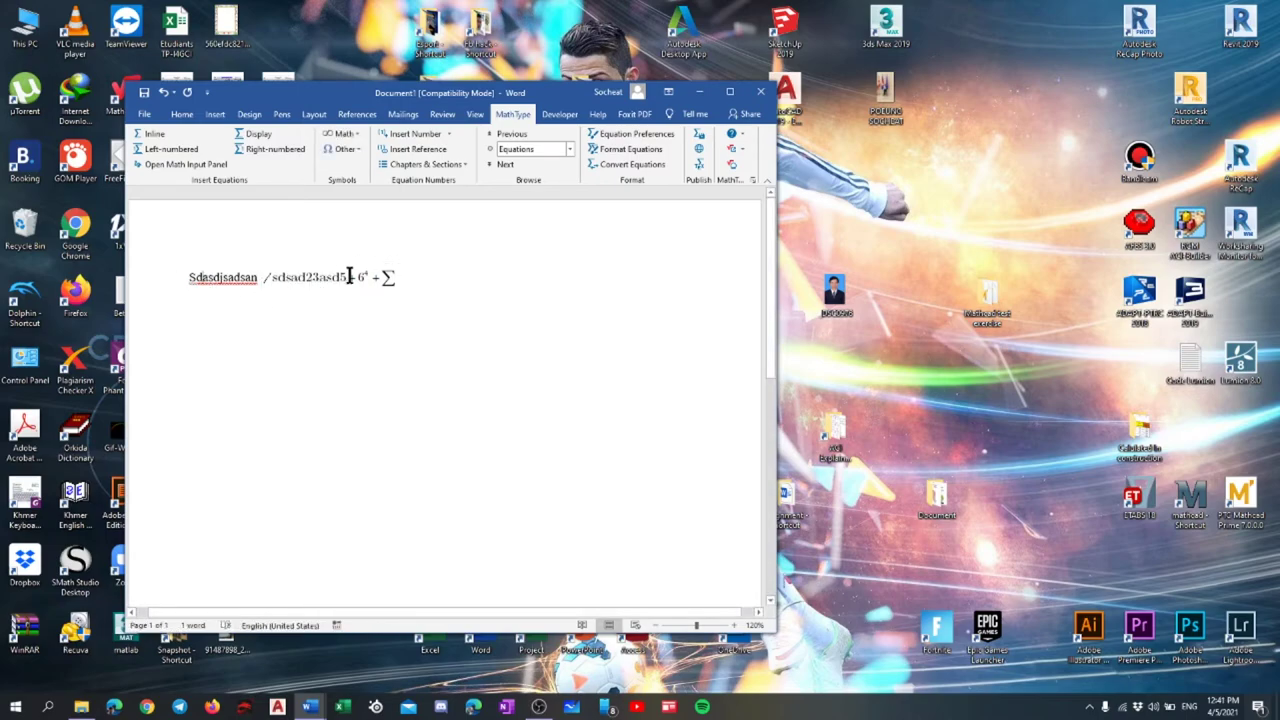
click(318, 278)
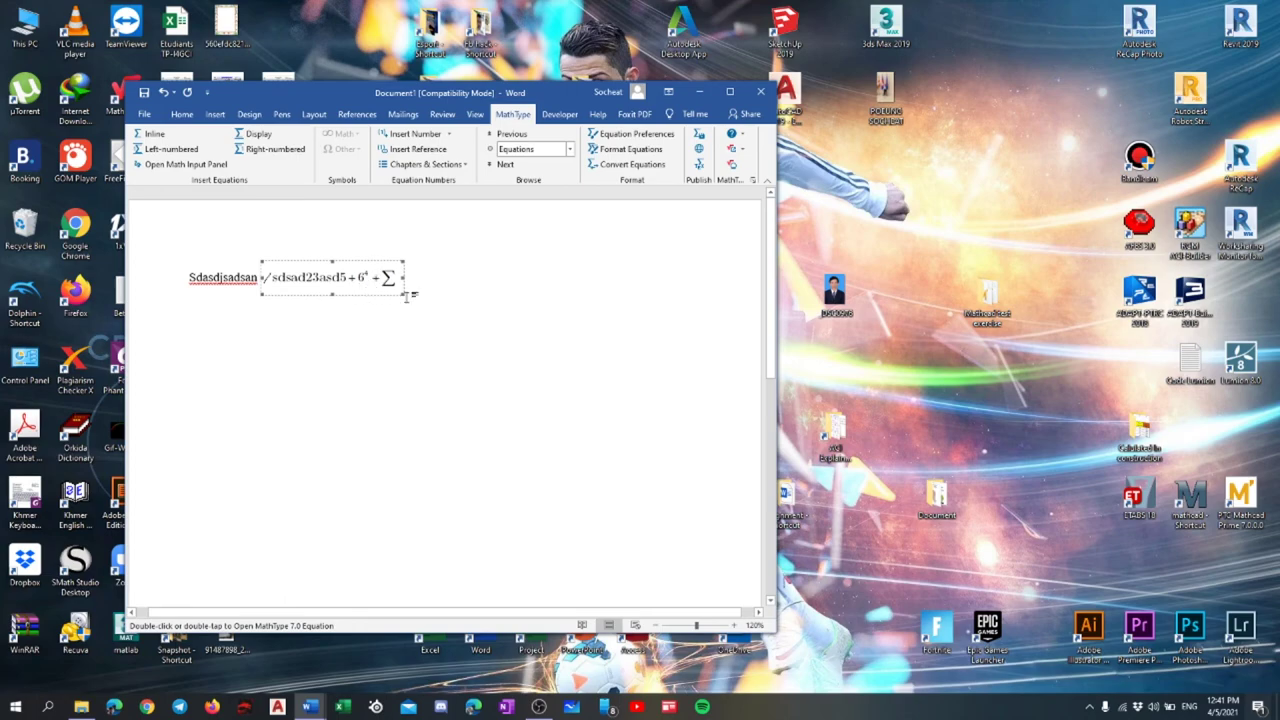
click(541, 706)
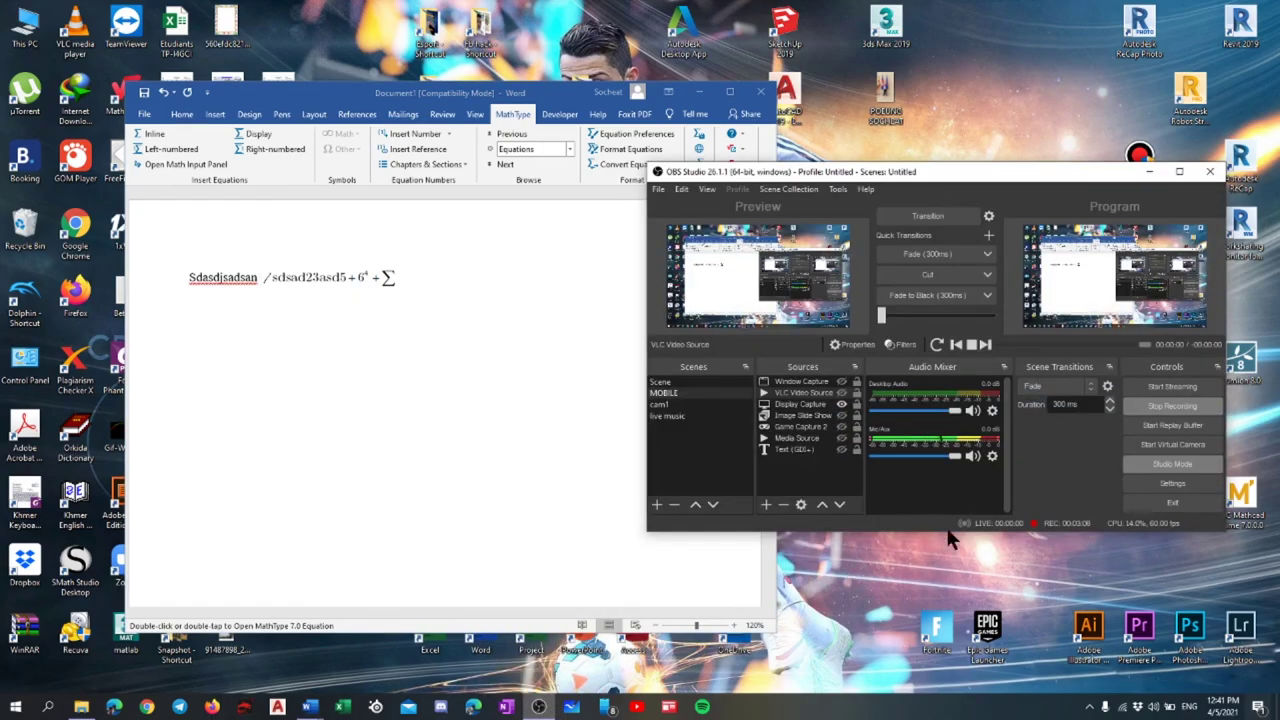